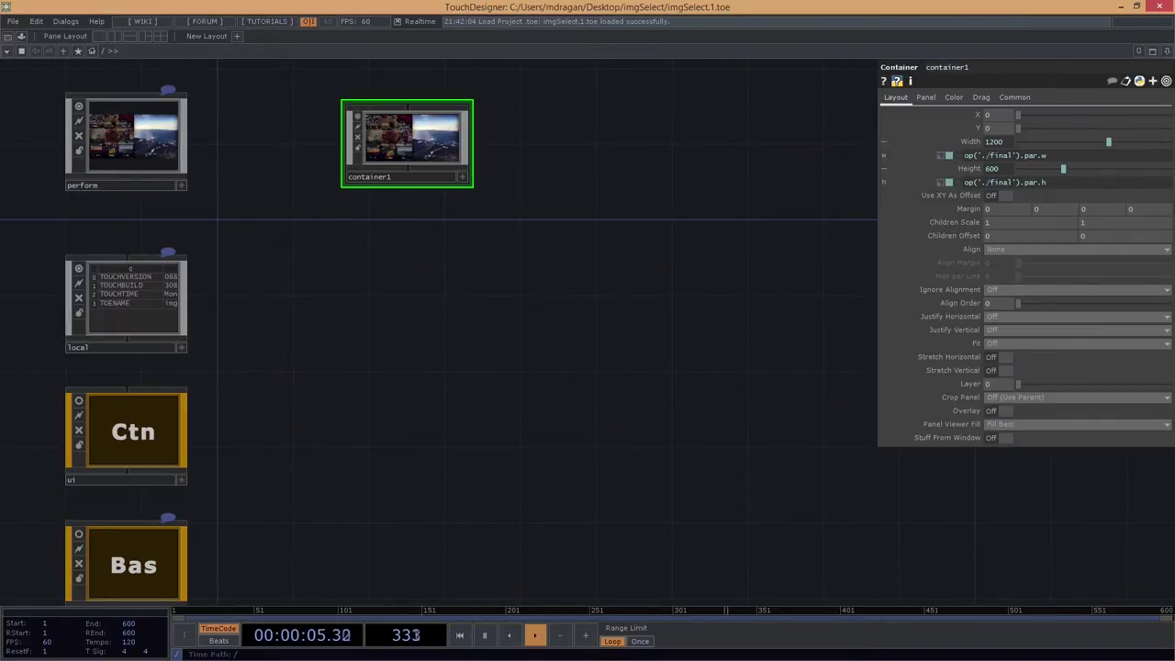
# Examine the component network inside container1 and return to the project's root level.
pyautogui.moveTo(426, 246); pyautogui.dragTo(450, 330)
pyautogui.moveTo(447, 280); pyautogui.dragTo(516, 207, button='middle')
pyautogui.moveTo(675, 235); pyautogui.dragTo(677, 301)
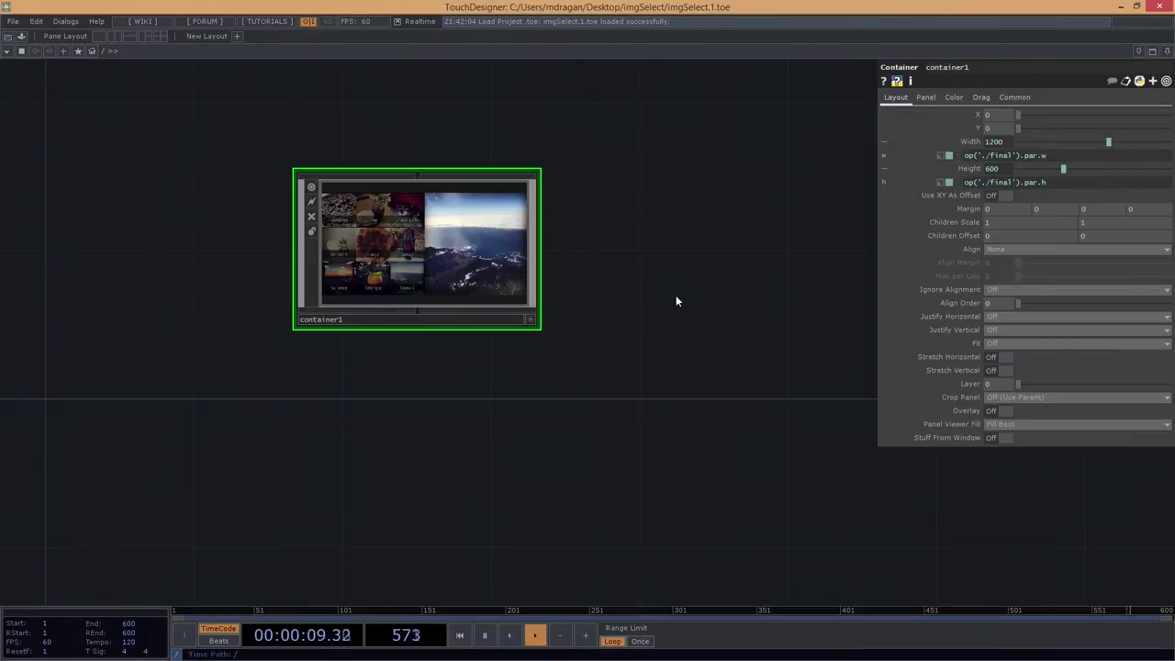
pyautogui.press('i')
pyautogui.press('p')
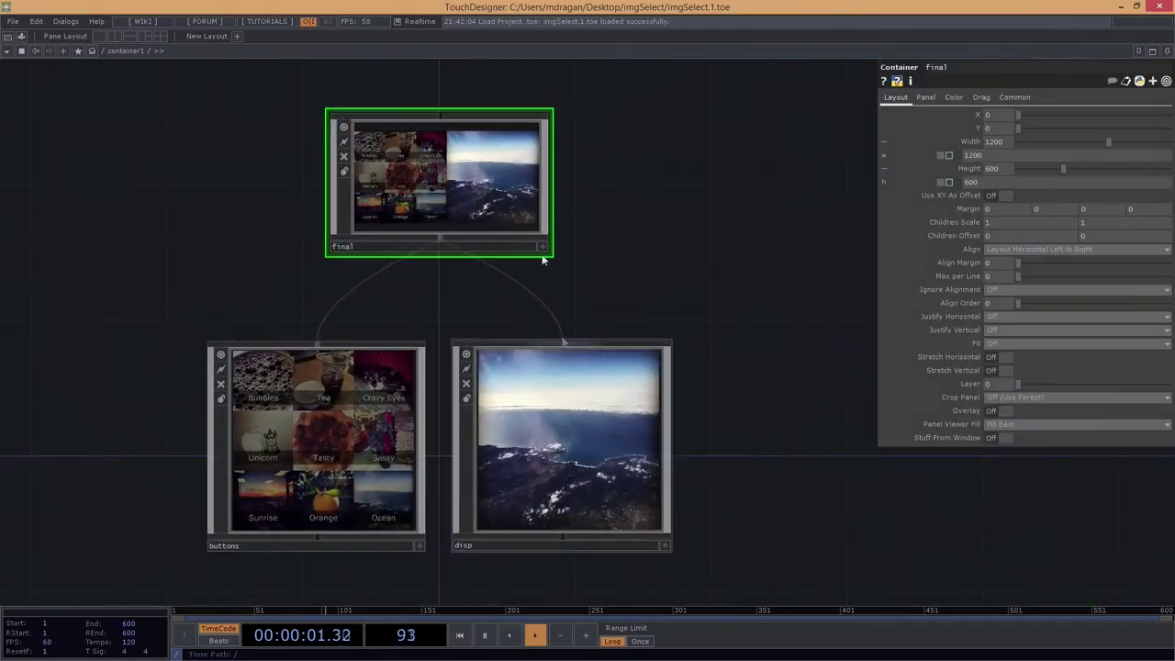
pyautogui.press('h')
pyautogui.press('u')
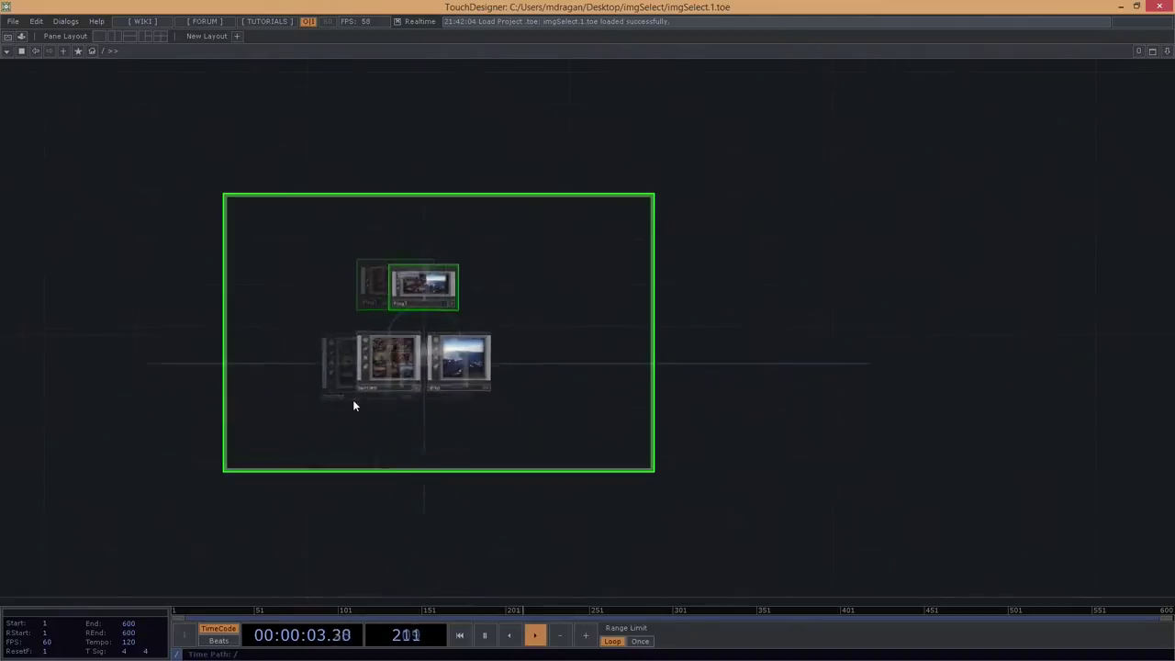
pyautogui.scroll(-3, 306, 438)
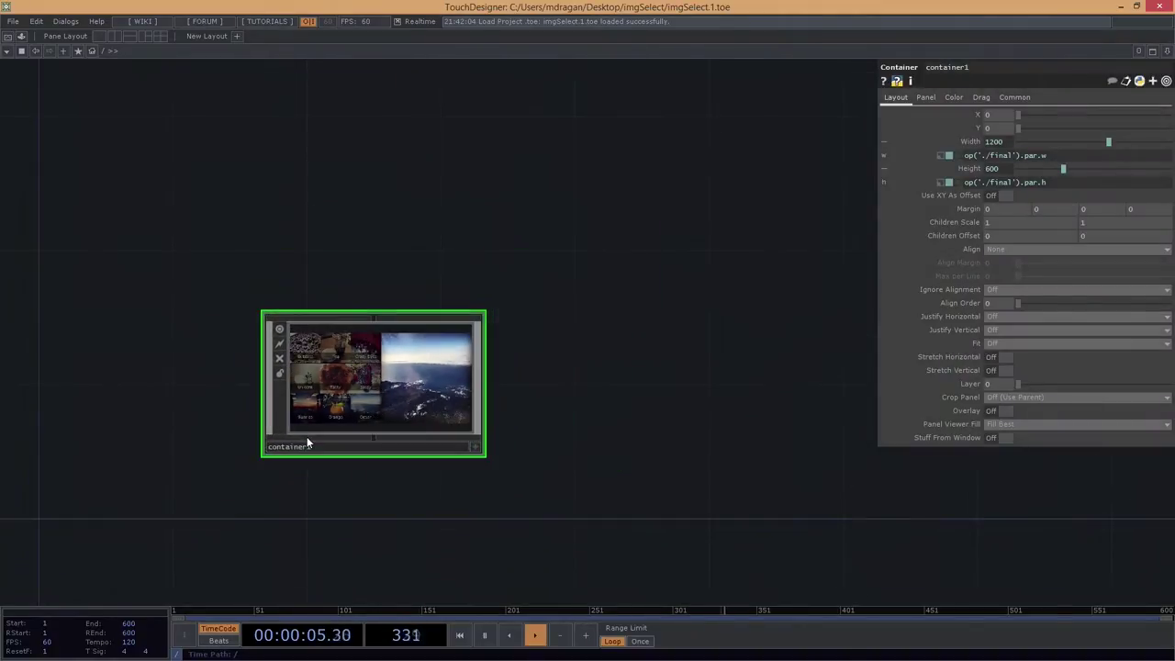
pyautogui.scroll(2, 306, 438)
pyautogui.moveTo(575, 504); pyautogui.dragTo(597, 436)
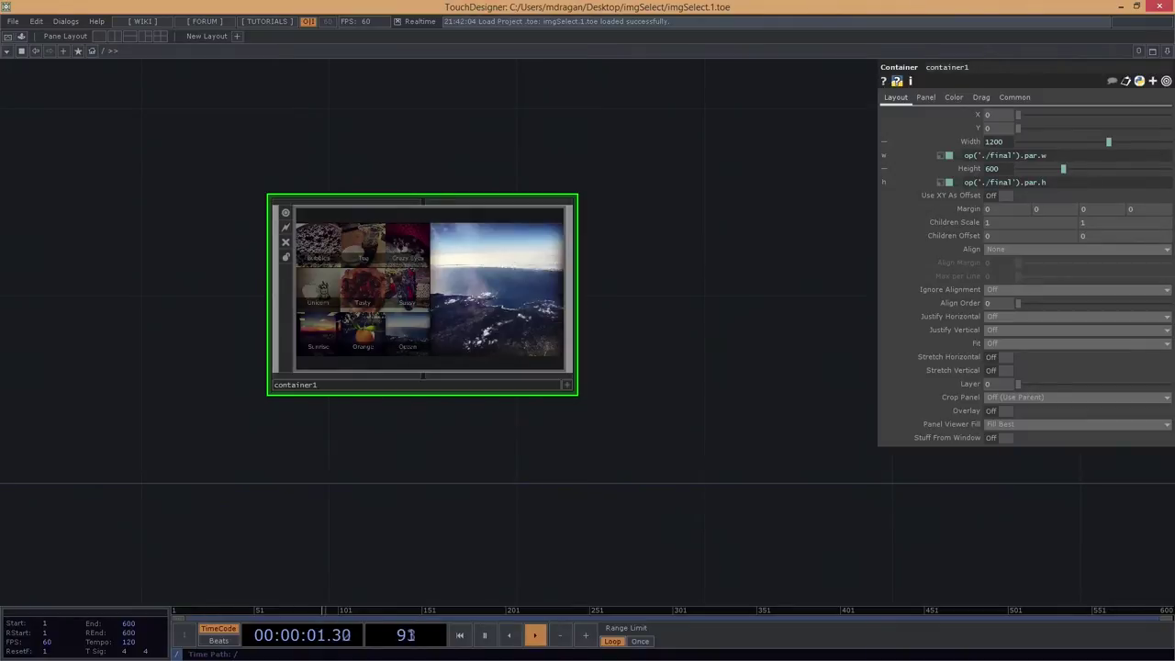
pyautogui.scroll(-3, 568, 424)
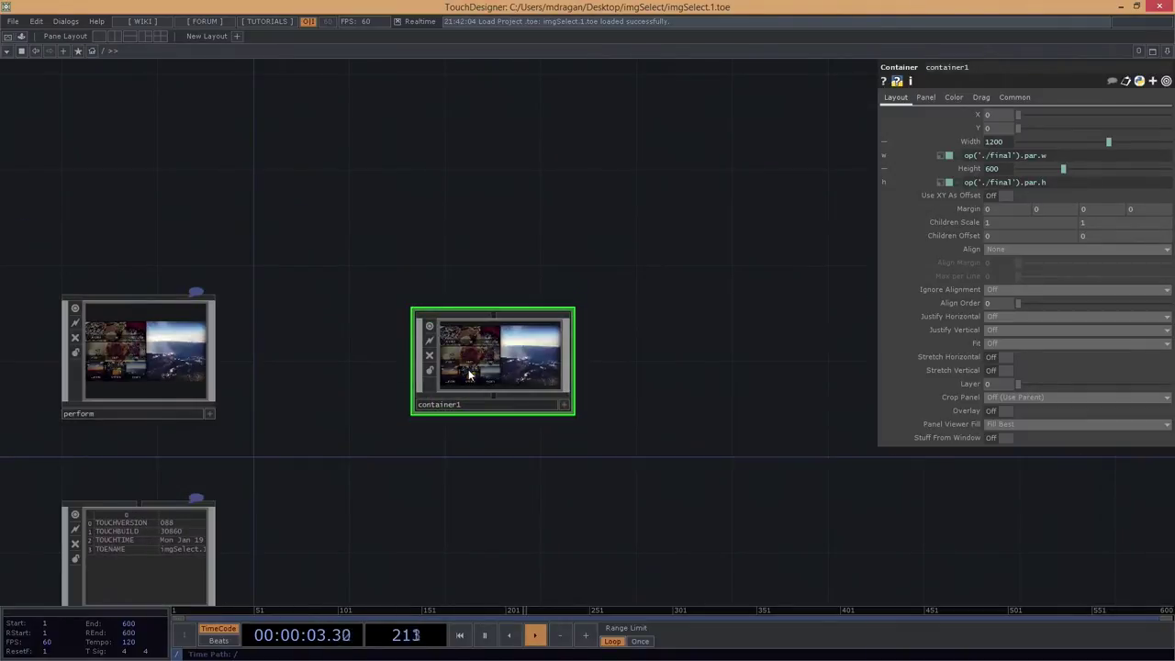
pyautogui.scroll(3, 470, 369)
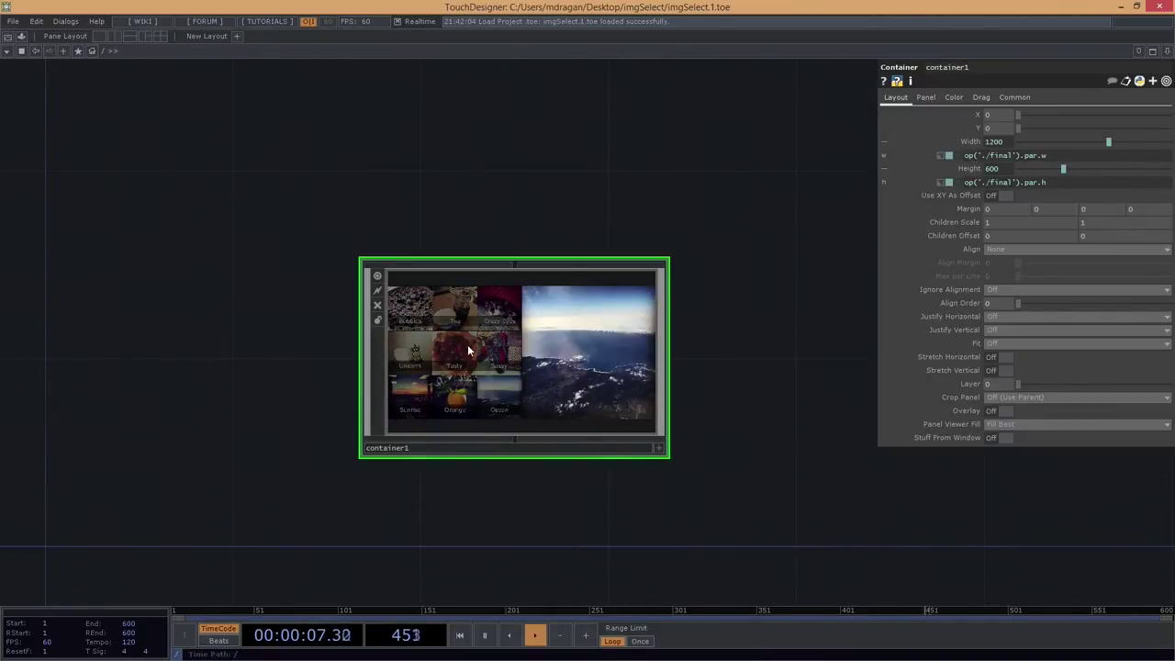
pyautogui.scroll(-2, 515, 341)
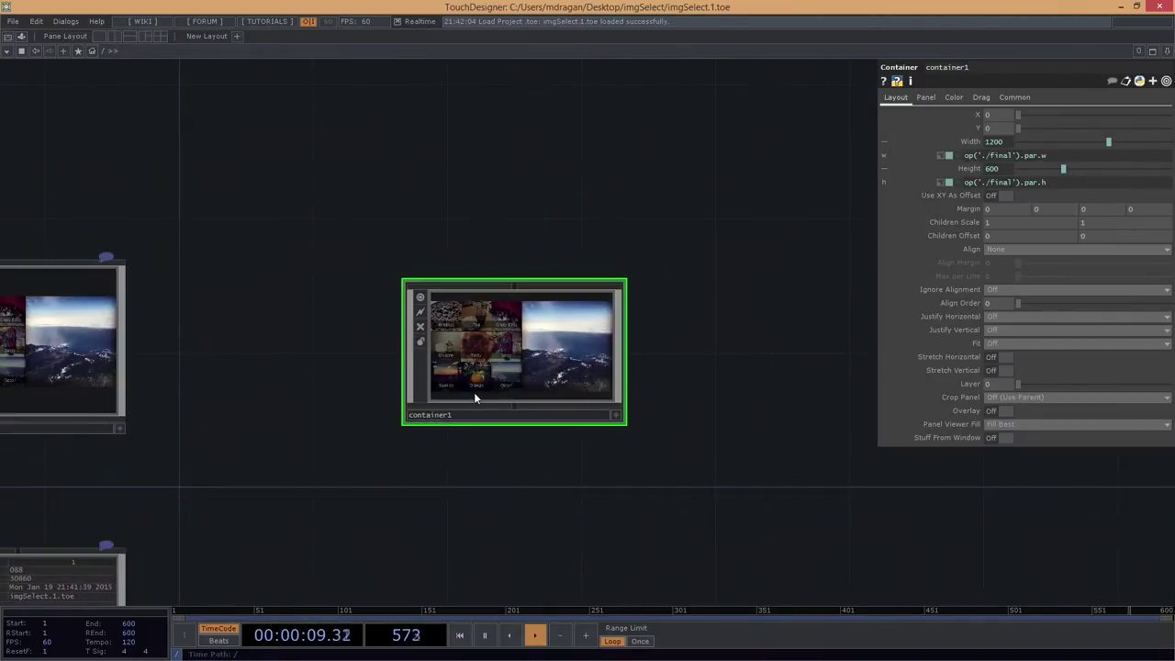
pyautogui.scroll(-2, 474, 392)
pyautogui.scroll(2, 474, 392)
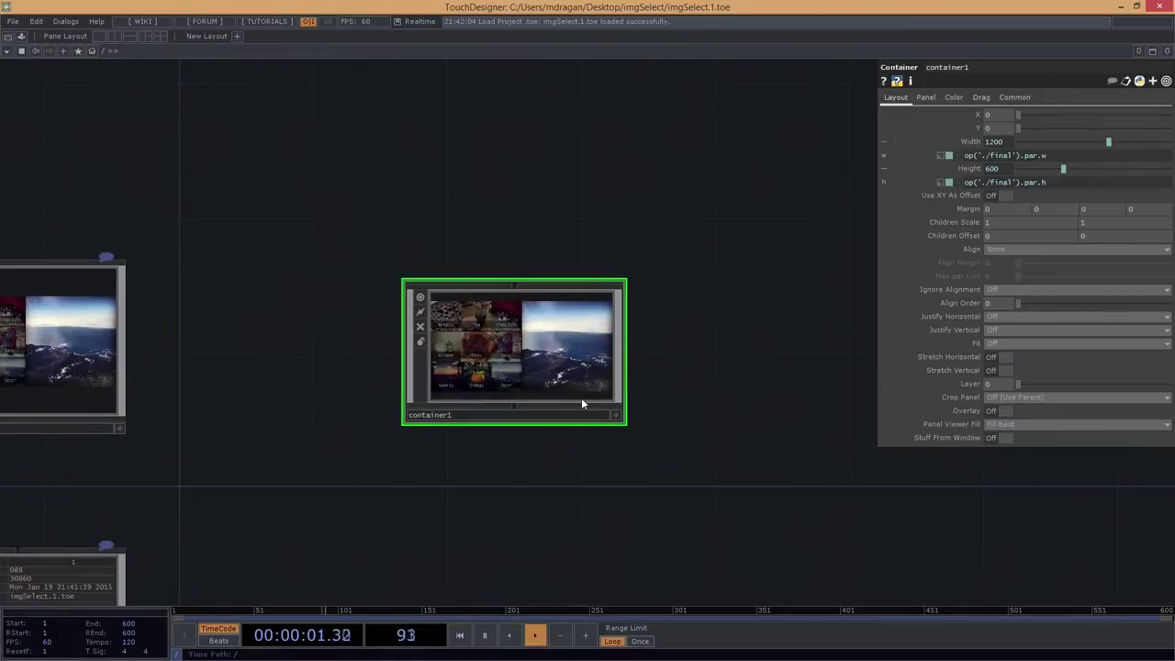
# Add a new Container component to the right of container1.
pyautogui.scroll(-2, 681, 418)
pyautogui.press('Tab')
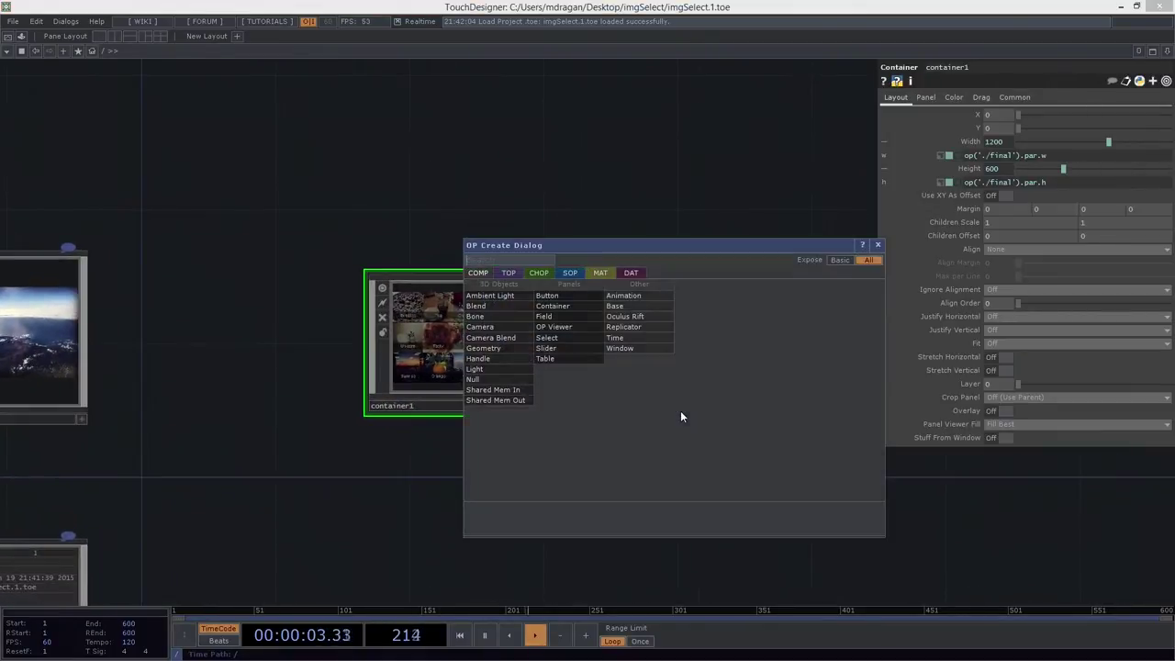
pyautogui.write('con')
pyautogui.click(552, 306)
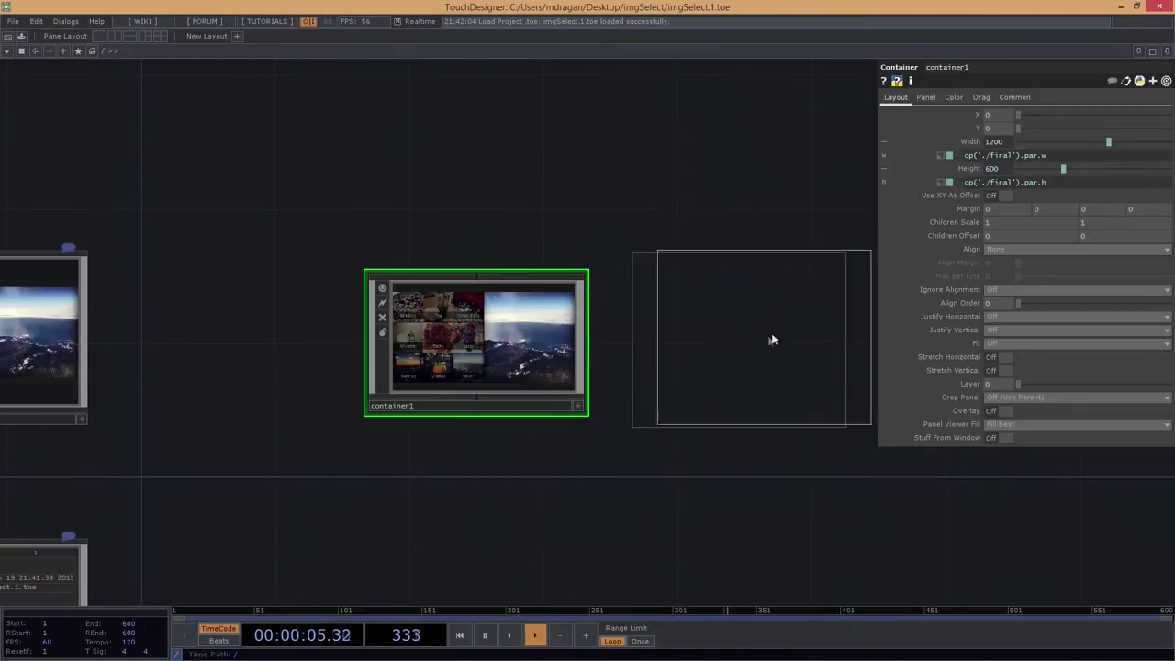
pyautogui.click(767, 335)
pyautogui.moveTo(721, 476); pyautogui.dragTo(670, 482)
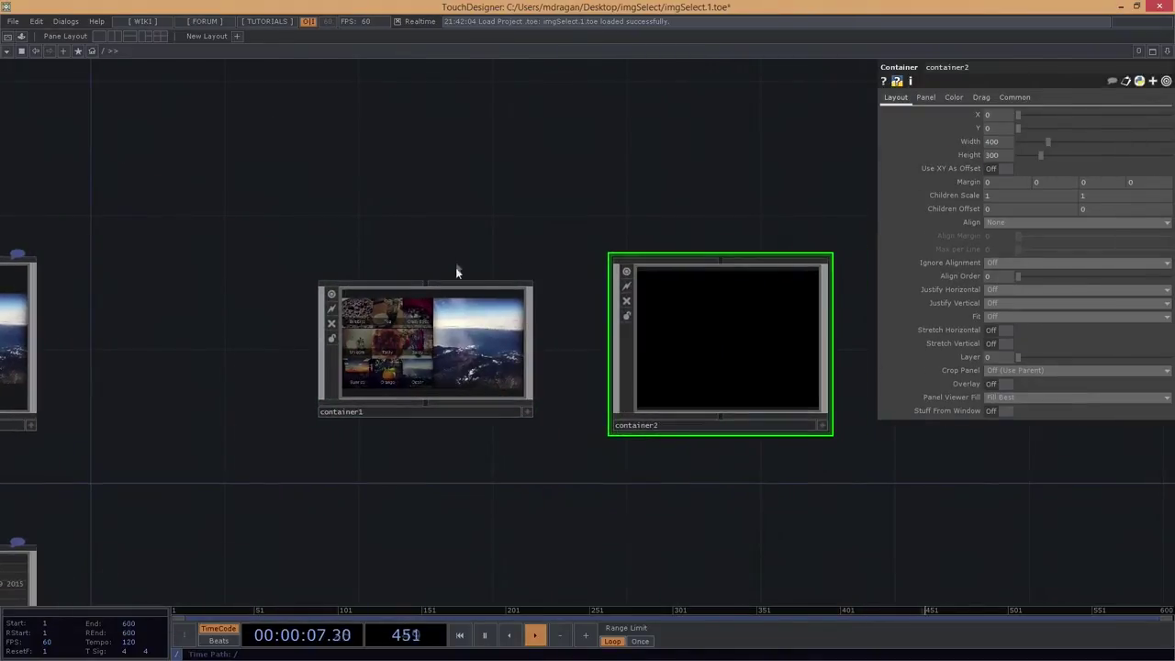
# Set the new container's width to 1200 and its height to 600.
pyautogui.scroll(2, 667, 340)
pyautogui.scroll(1, 668, 340)
pyautogui.moveTo(553, 190); pyautogui.dragTo(450, 190)
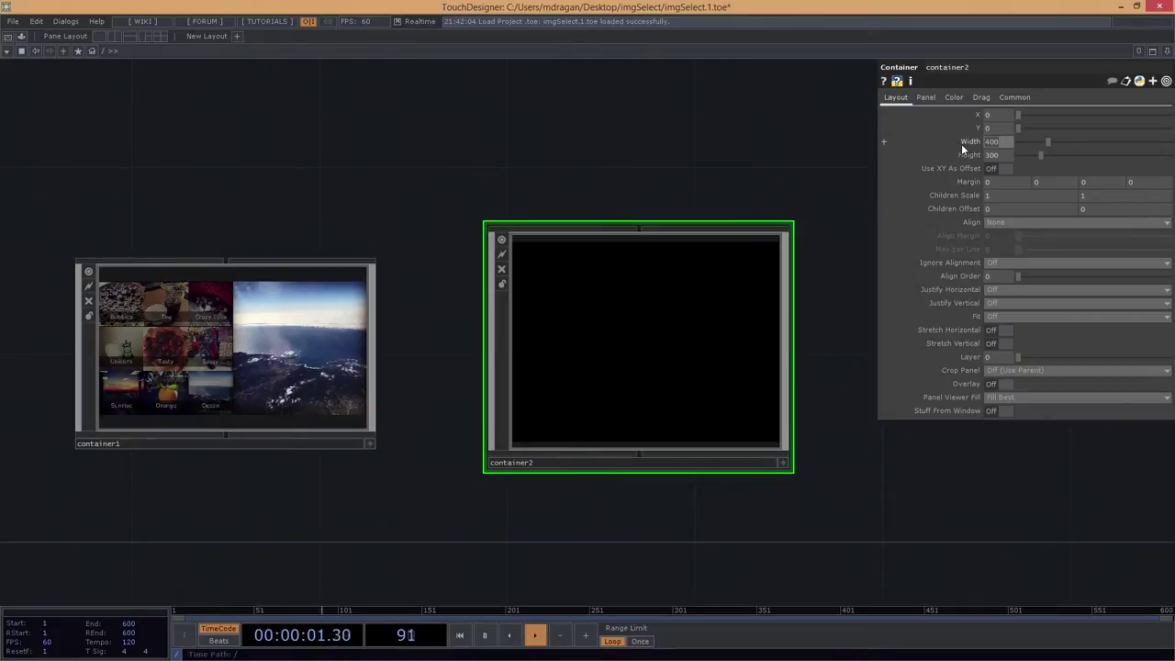
pyautogui.press('Tab')
pyautogui.write('600')
pyautogui.press('Return')
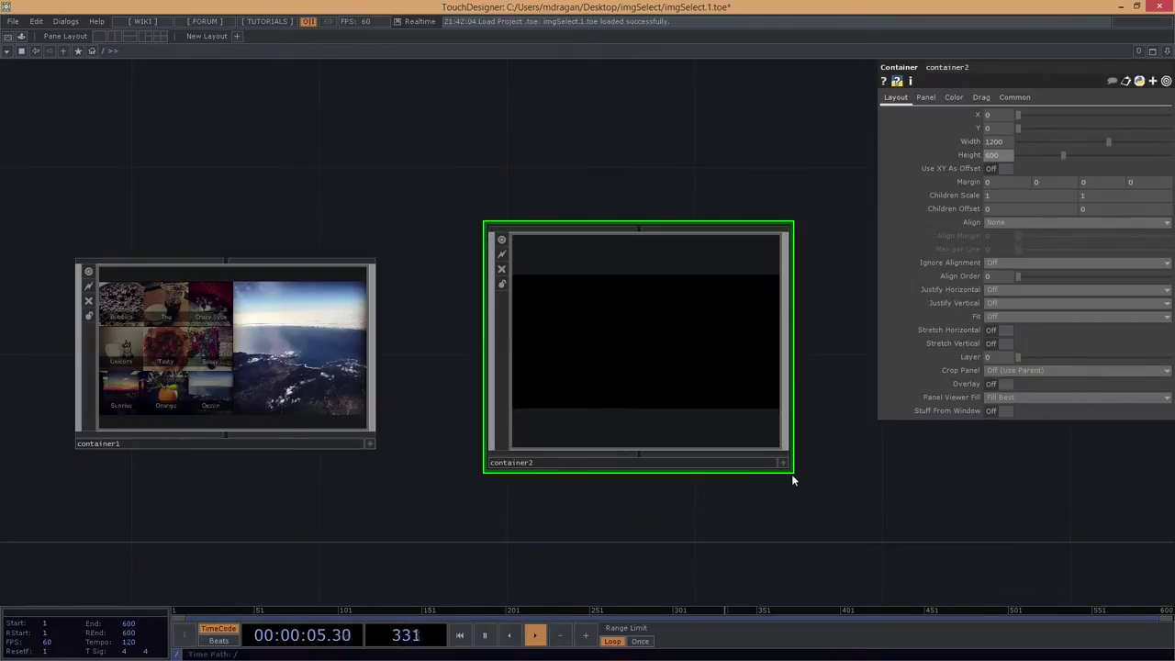
pyautogui.write('600')
pyautogui.press('Return')
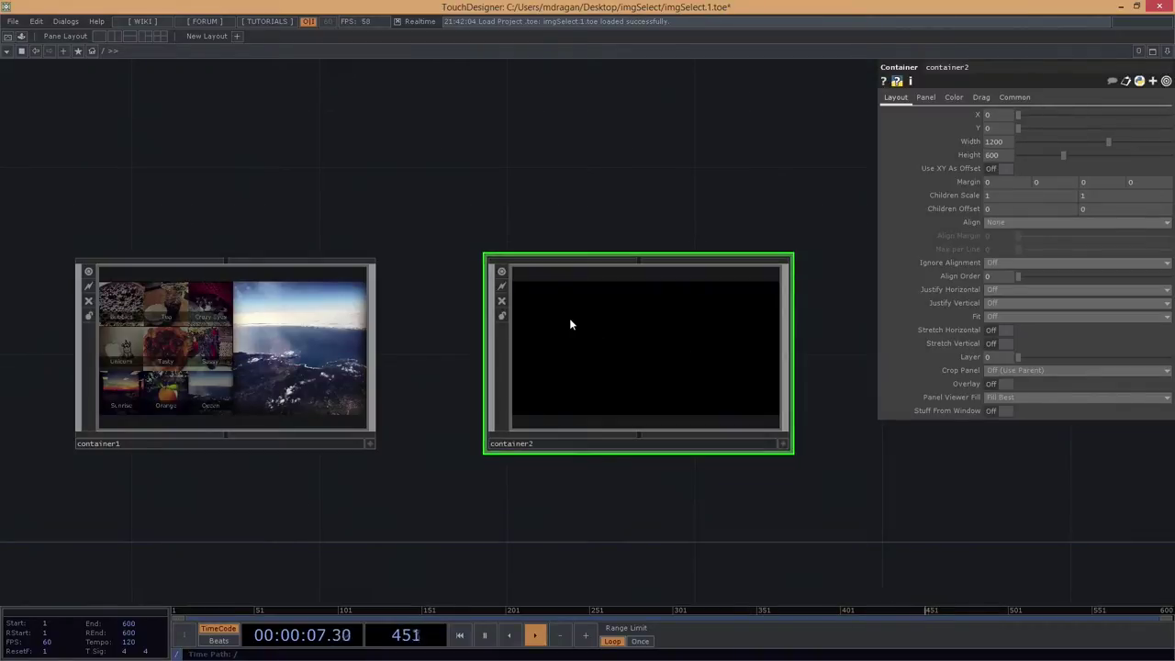
# Enter container2's empty network and place a Camera component near its origin.
pyautogui.scroll(-3, 797, 184)
pyautogui.scroll(6, 675, 275)
pyautogui.scroll(-3, 676, 275)
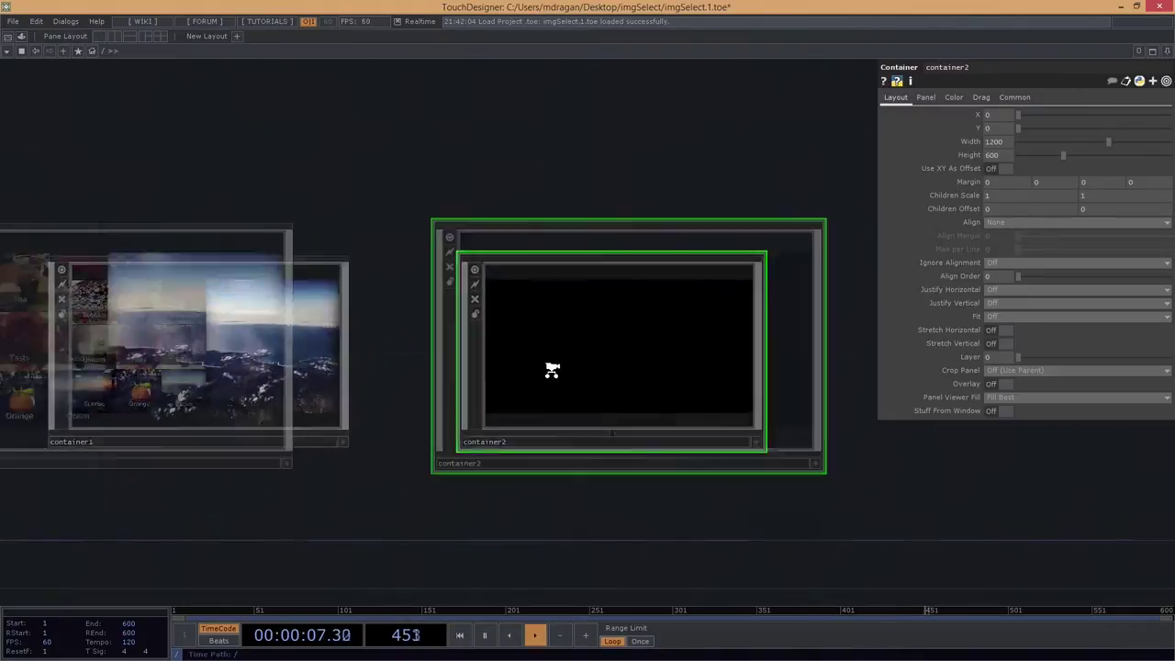
pyautogui.press('i')
pyautogui.press('h')
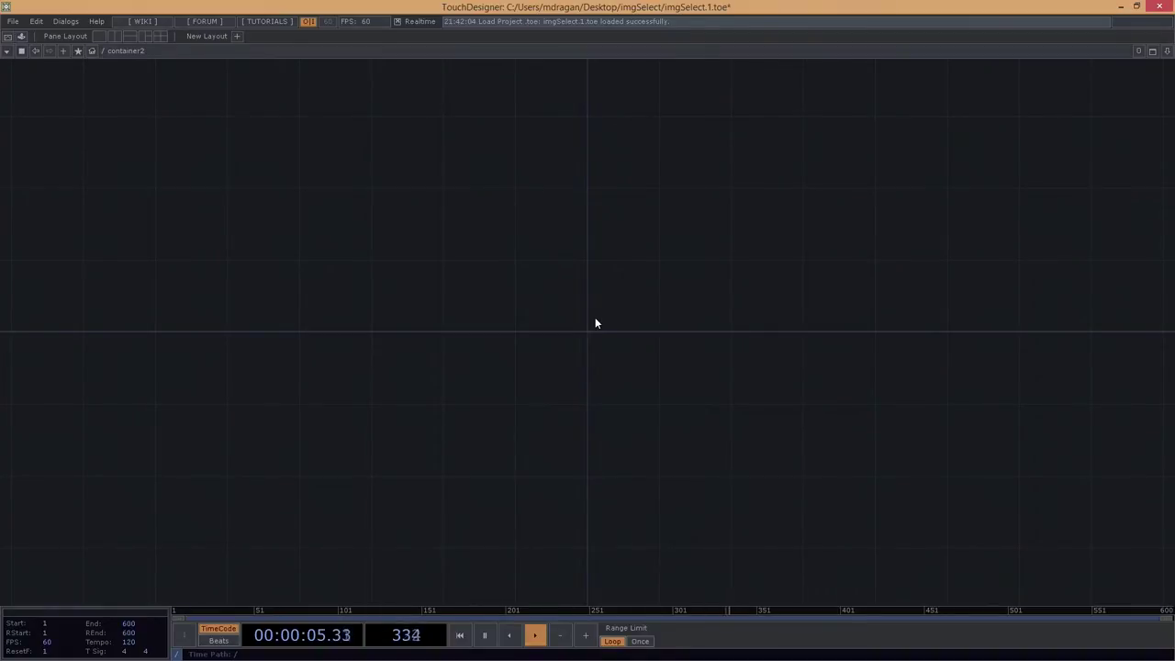
pyautogui.press('Tab')
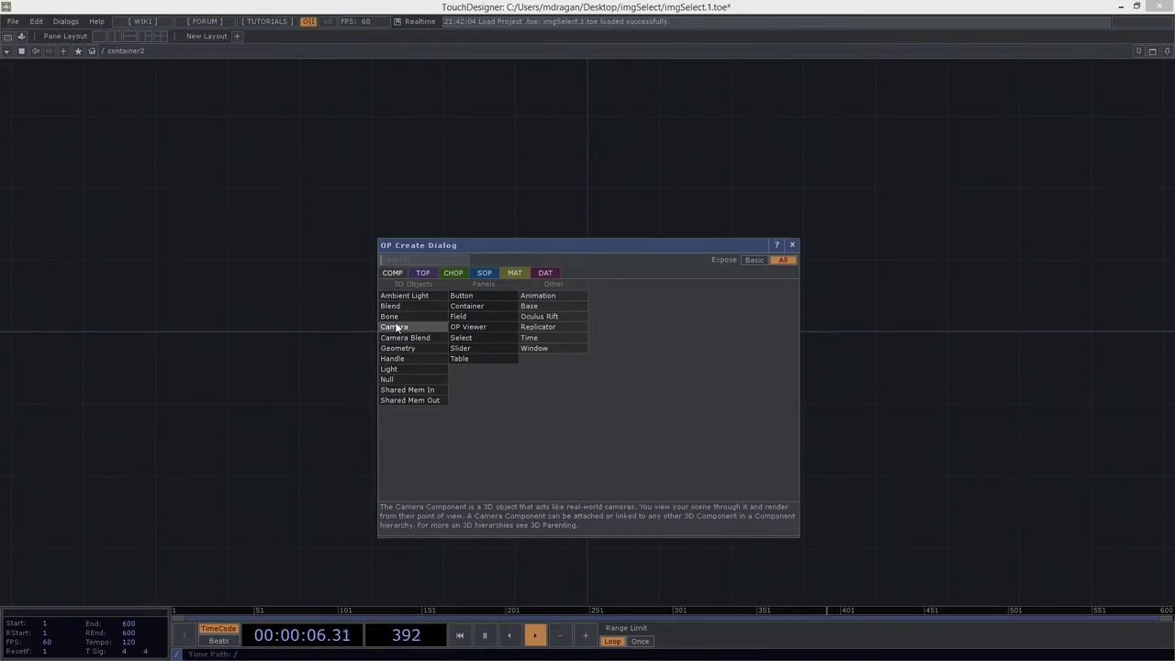
pyautogui.click(396, 327)
pyautogui.click(577, 332)
# Add a Geometry component directly below cam1 and shift both nodes together up and to the left.
pyautogui.press('Tab')
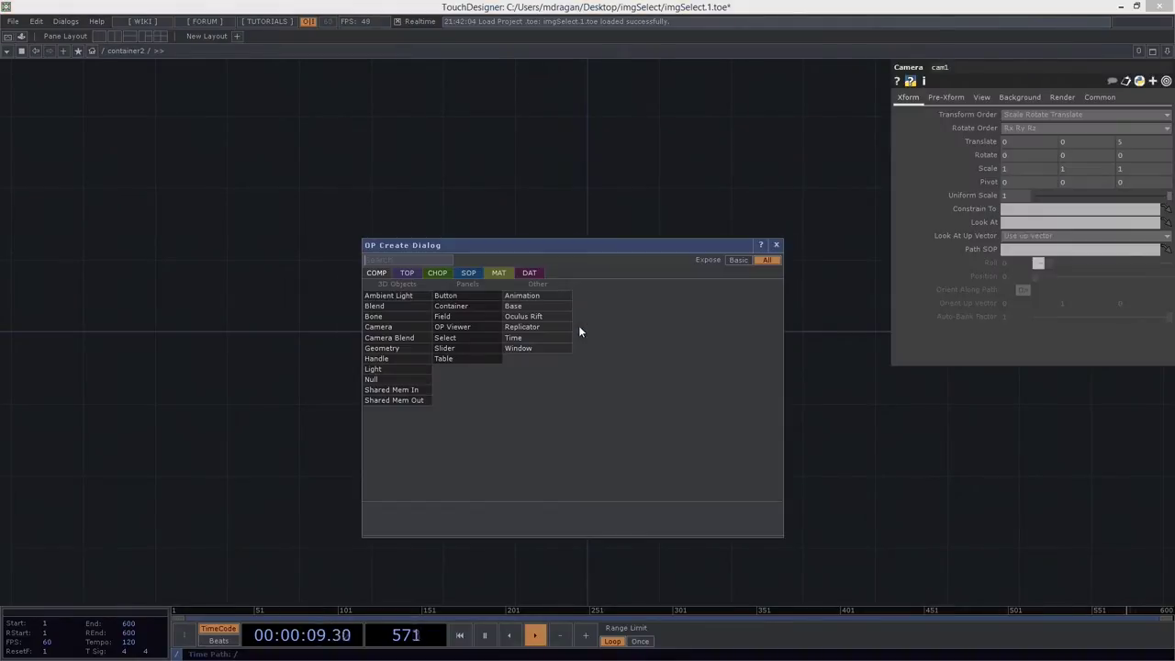
pyautogui.click(420, 358)
pyautogui.click(583, 442)
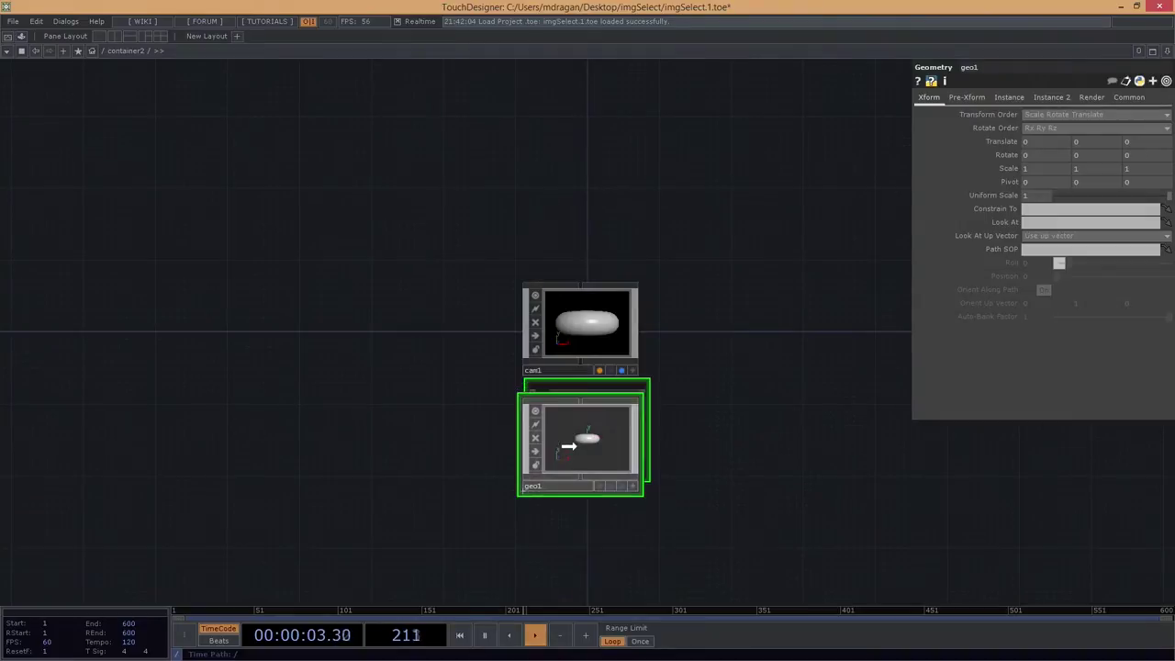
pyautogui.moveTo(748, 328); pyautogui.dragTo(514, 480)
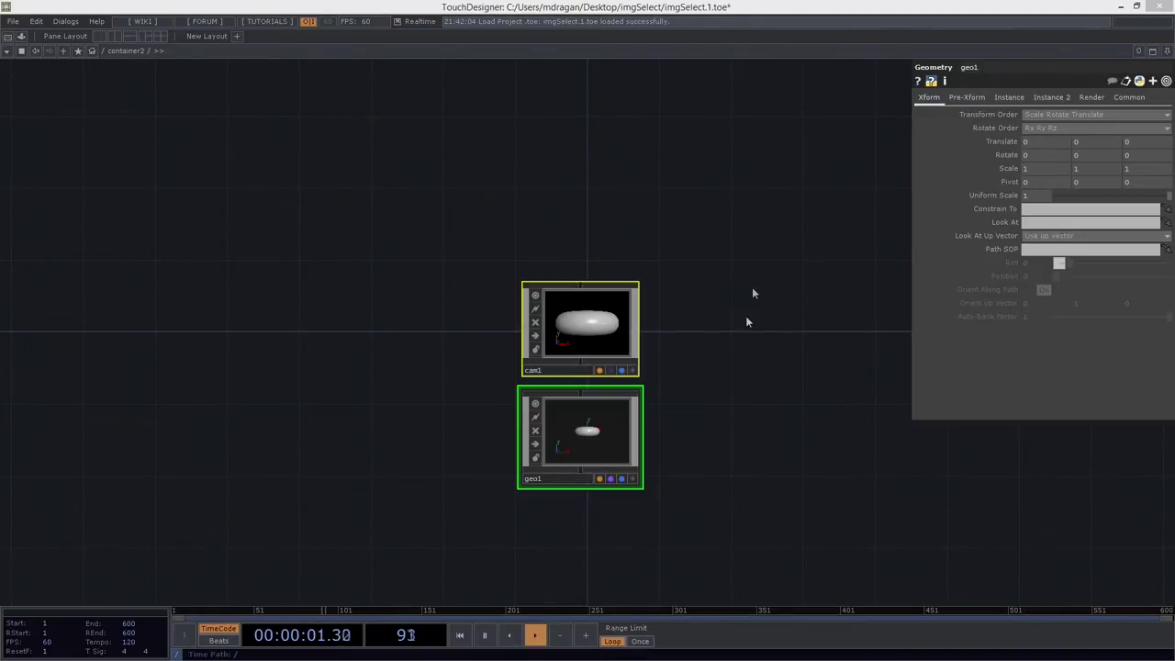
pyautogui.moveTo(582, 438); pyautogui.dragTo(511, 281)
pyautogui.moveTo(632, 279); pyautogui.dragTo(630, 318)
pyautogui.scroll(3, 630, 317)
pyautogui.moveTo(527, 327); pyautogui.dragTo(516, 318)
pyautogui.moveTo(665, 301); pyautogui.dragTo(574, 341)
pyautogui.moveTo(574, 341); pyautogui.dragTo(571, 323, button='middle')
# Add a Render TOP to the right of the camera and geometry nodes.
pyautogui.press('Tab')
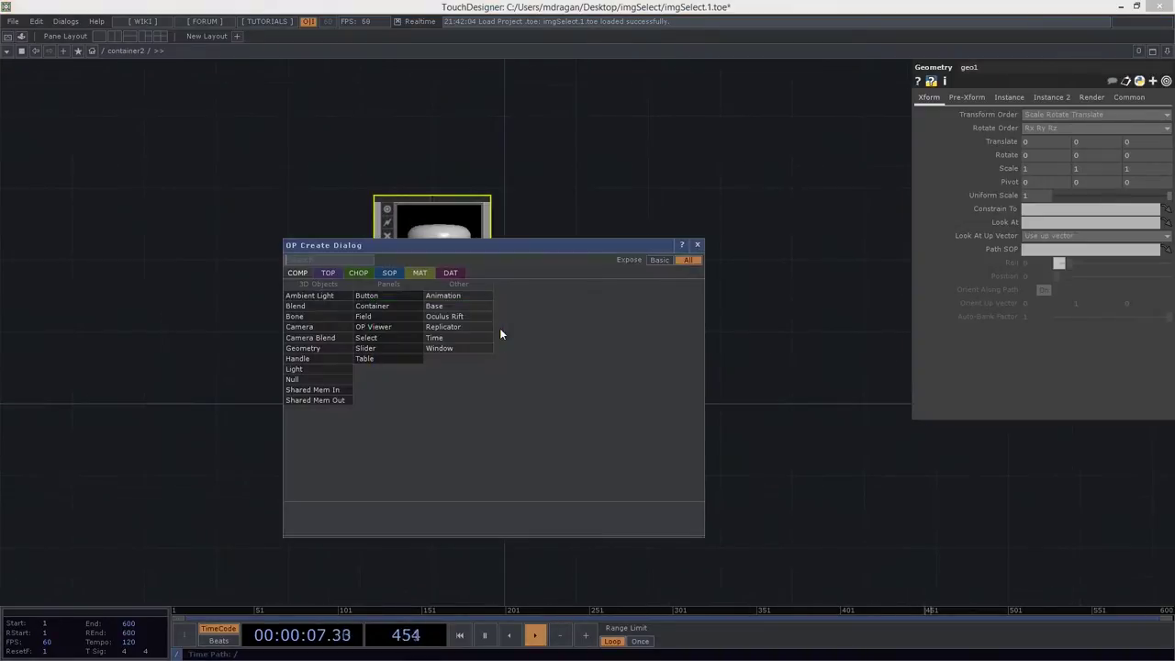
pyautogui.click(323, 274)
pyautogui.write('re')
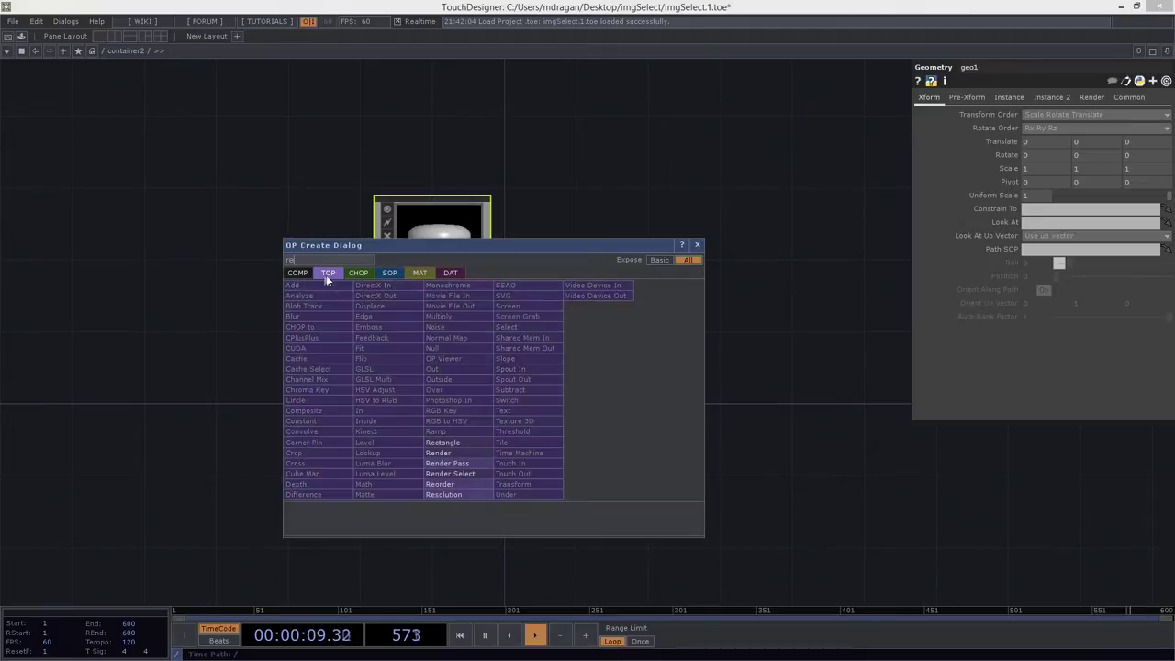
pyautogui.click(438, 452)
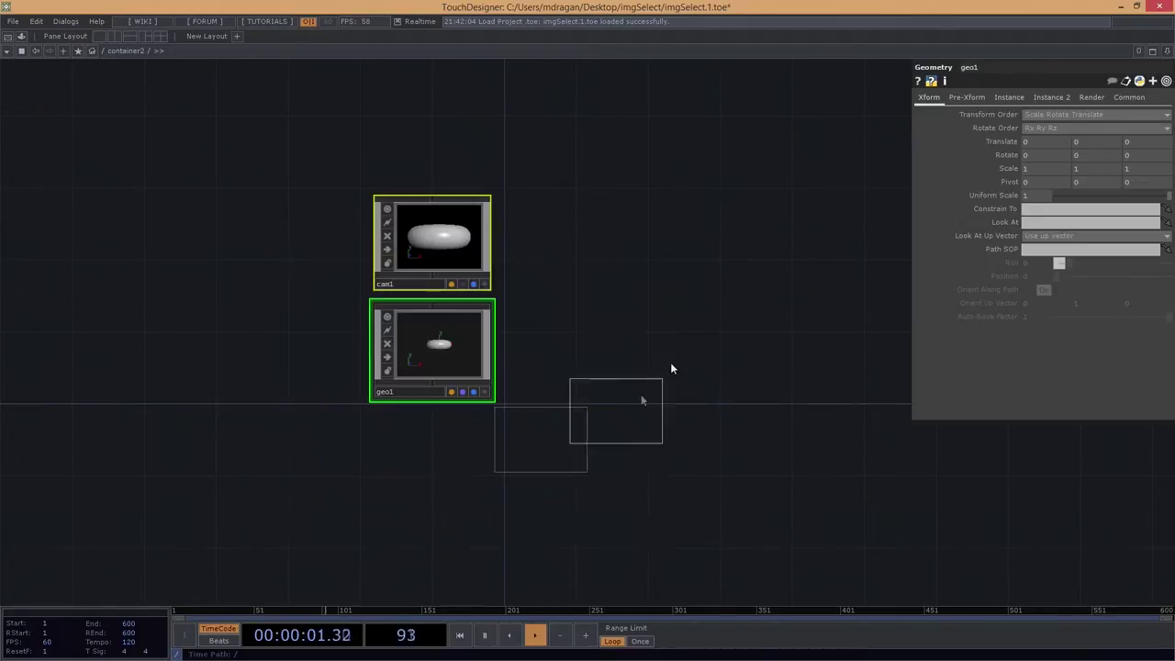
pyautogui.click(689, 340)
pyautogui.moveTo(710, 352); pyautogui.dragTo(689, 352)
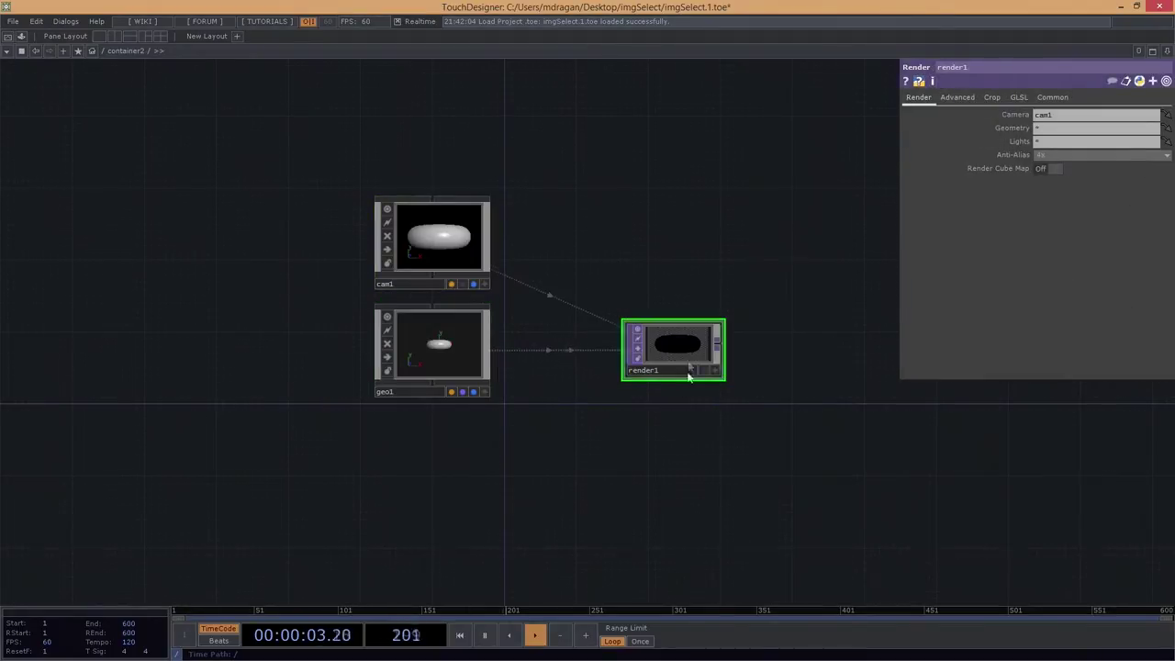
pyautogui.scroll(2, 650, 358)
pyautogui.scroll(-2, 650, 358)
# Add a Light component directly below geo1 to light the rendered scene.
pyautogui.press('Tab')
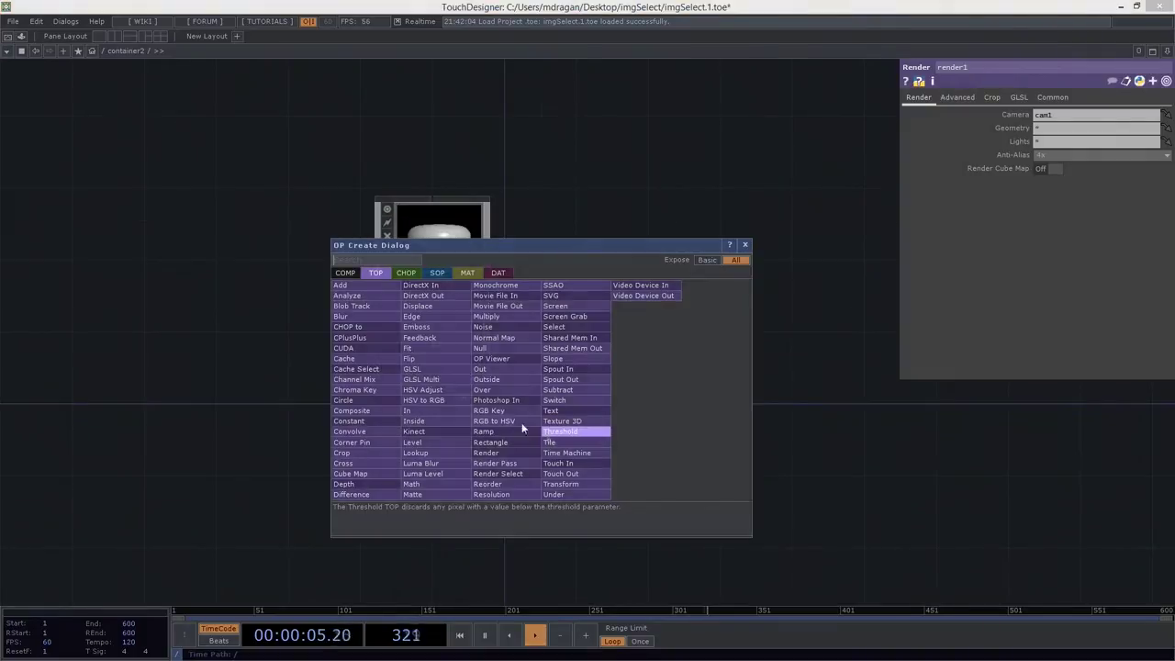
pyautogui.click(356, 278)
pyautogui.write('lig')
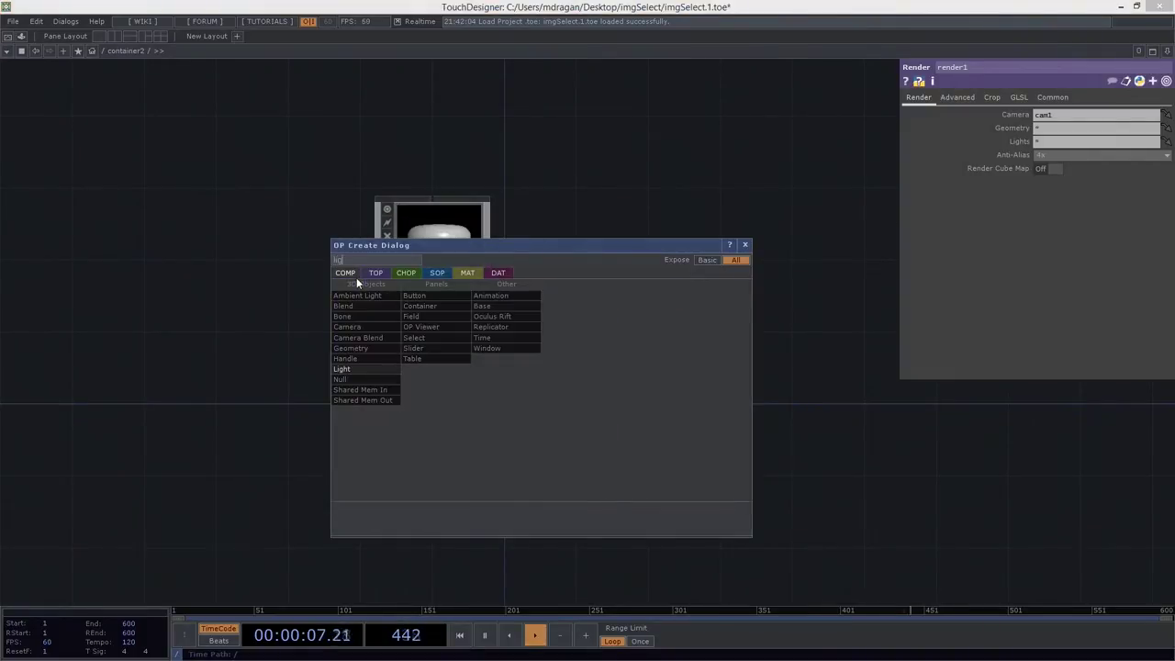
pyautogui.click(342, 369)
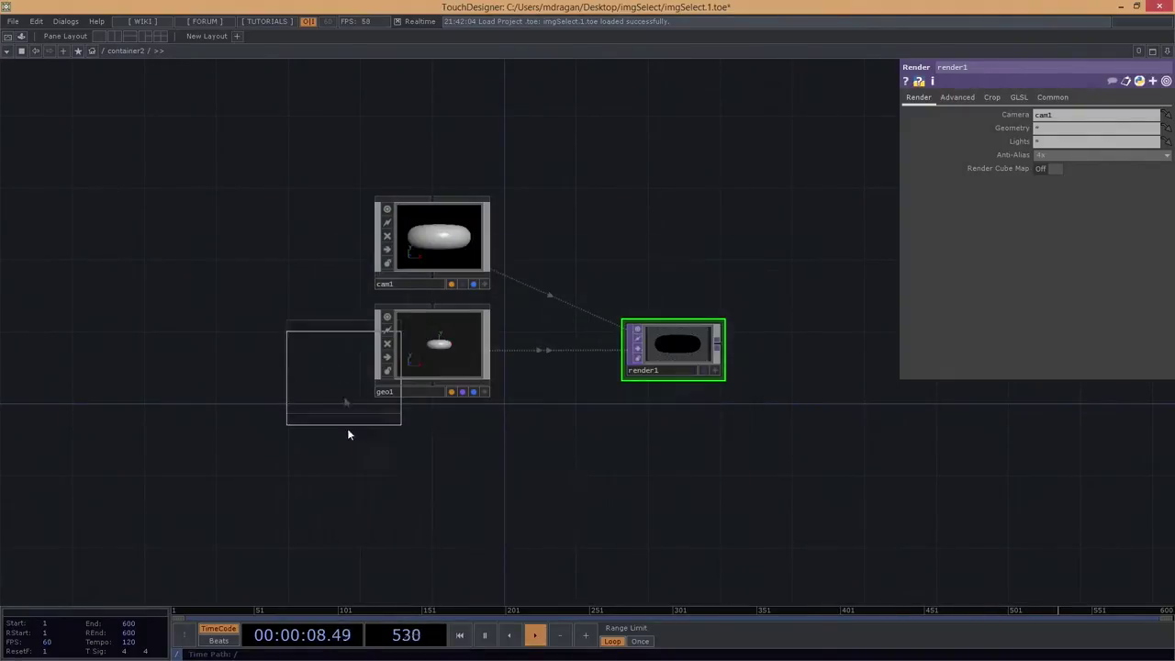
pyautogui.click(434, 464)
pyautogui.scroll(2, 739, 367)
pyautogui.scroll(-2, 680, 340)
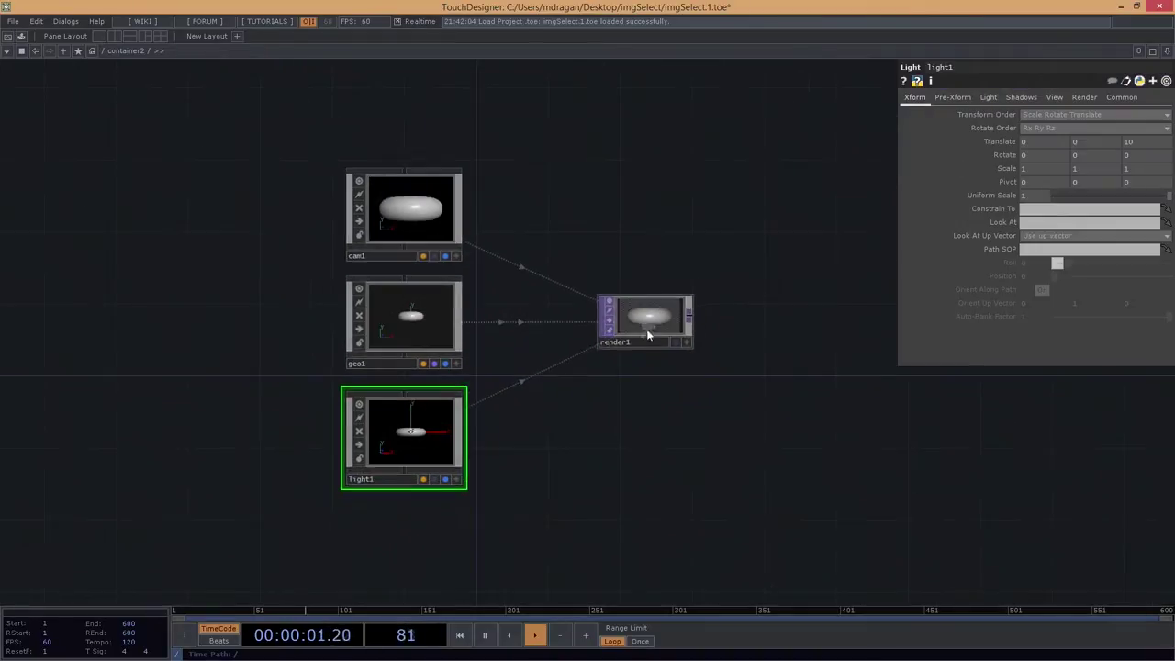
# Enter geo1's network and take a closer look at its torus.
pyautogui.scroll(3, 647, 329)
pyautogui.moveTo(393, 361); pyautogui.dragTo(503, 396)
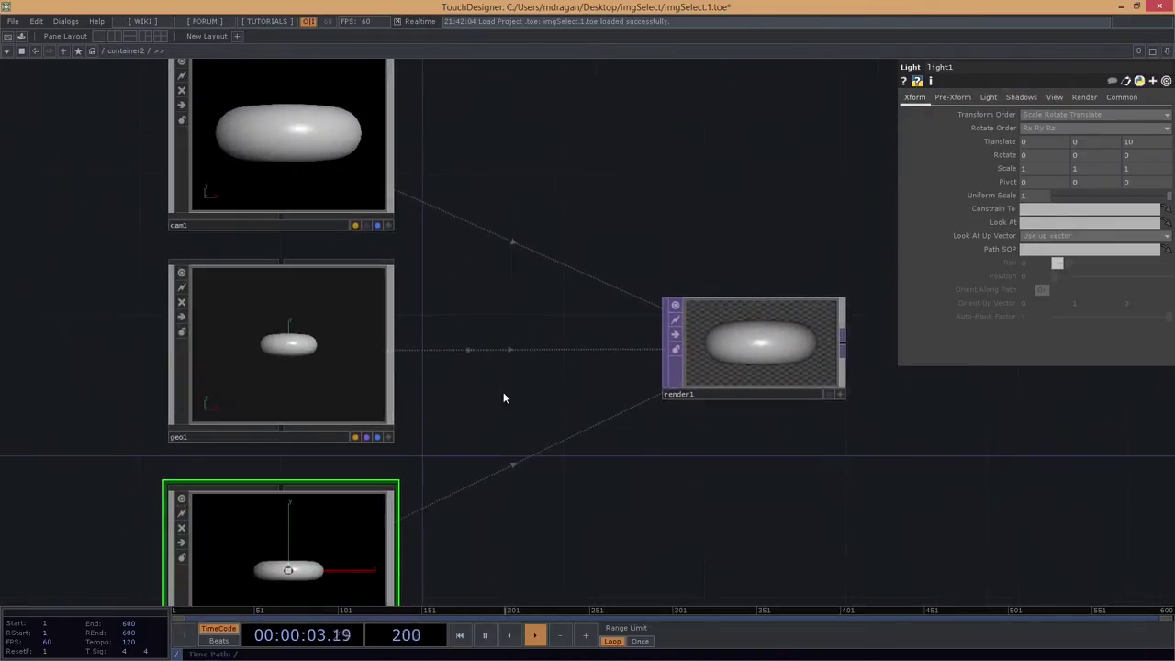
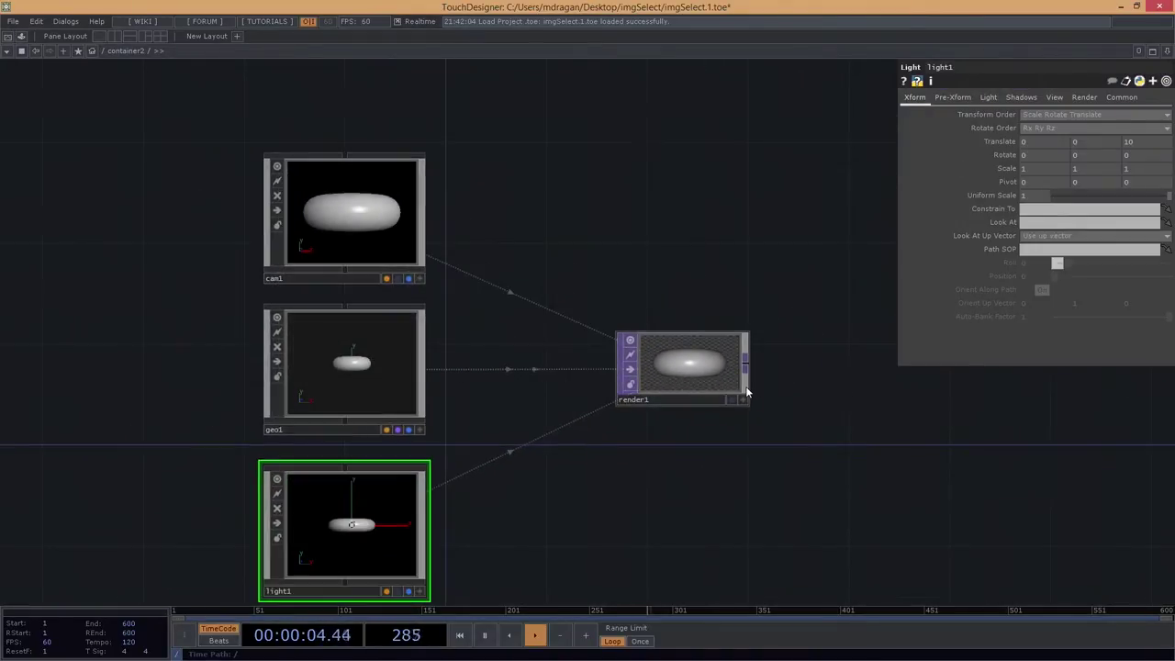
pyautogui.moveTo(479, 336); pyautogui.dragTo(506, 335)
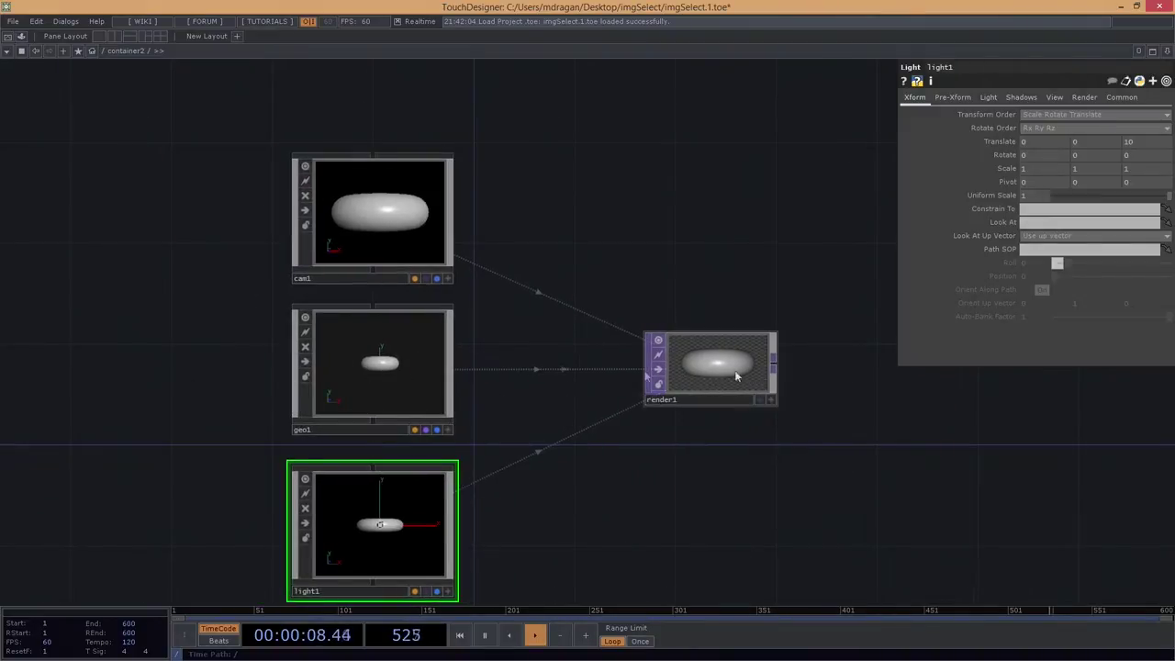
pyautogui.press('i')
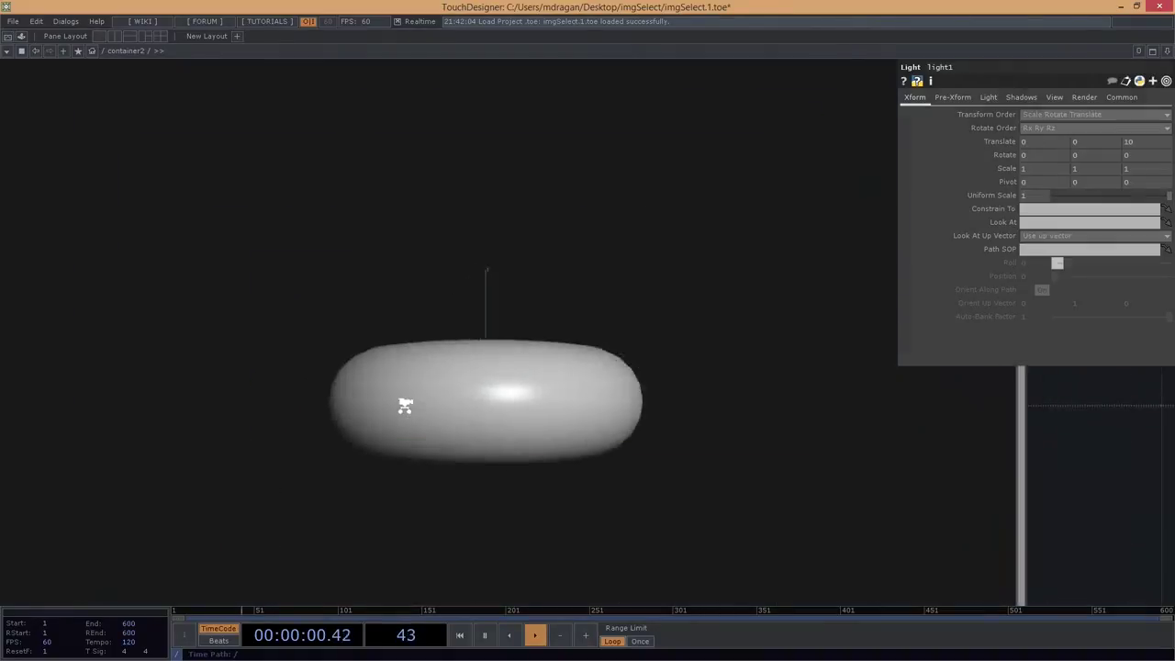
pyautogui.moveTo(845, 361); pyautogui.dragTo(357, 543)
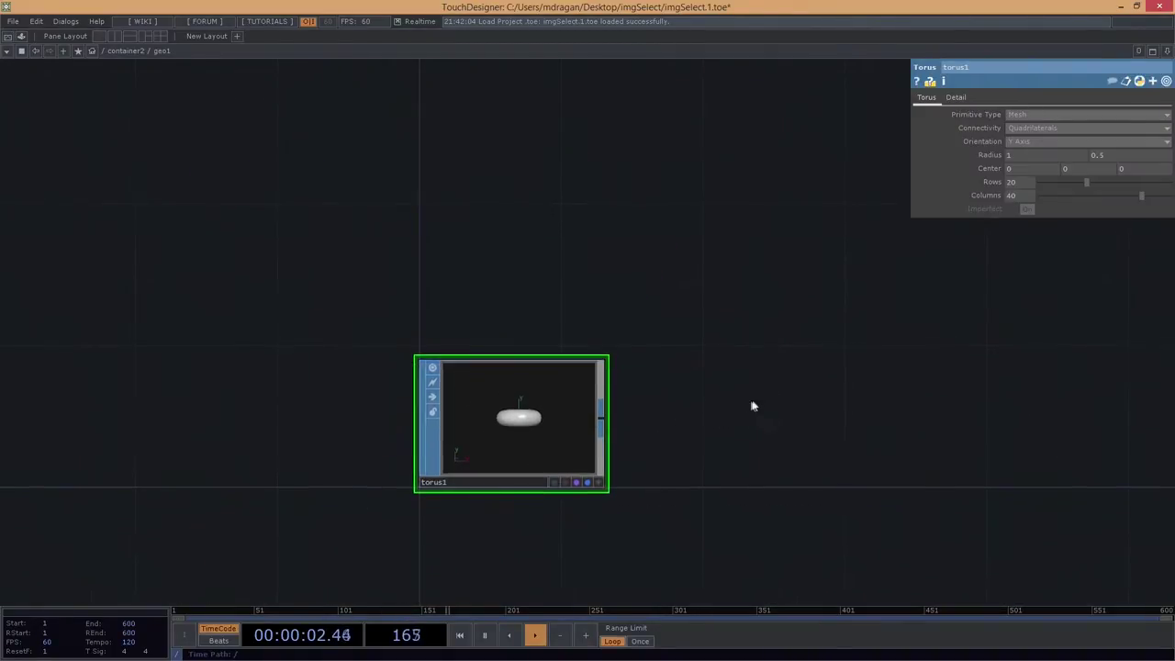
pyautogui.press('u')
pyautogui.scroll(6, 422, 336)
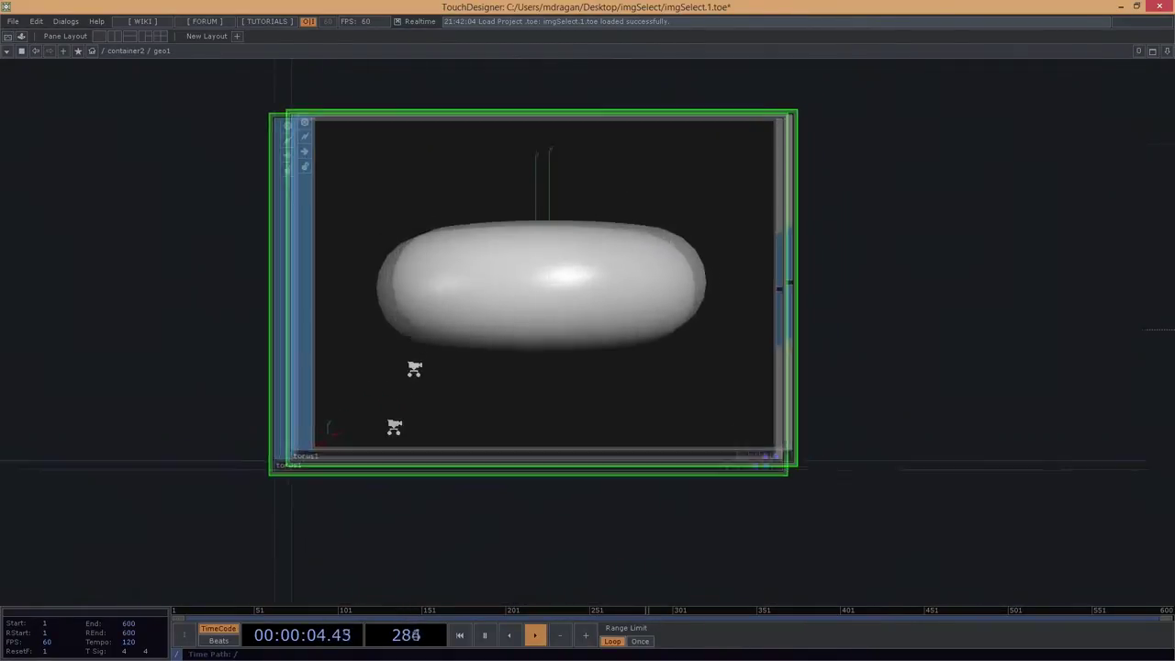
# Replace the torus inside geo1 with a Rectangle SOP.
pyautogui.scroll(-4, 377, 460)
pyautogui.press('Delete')
pyautogui.press('Tab')
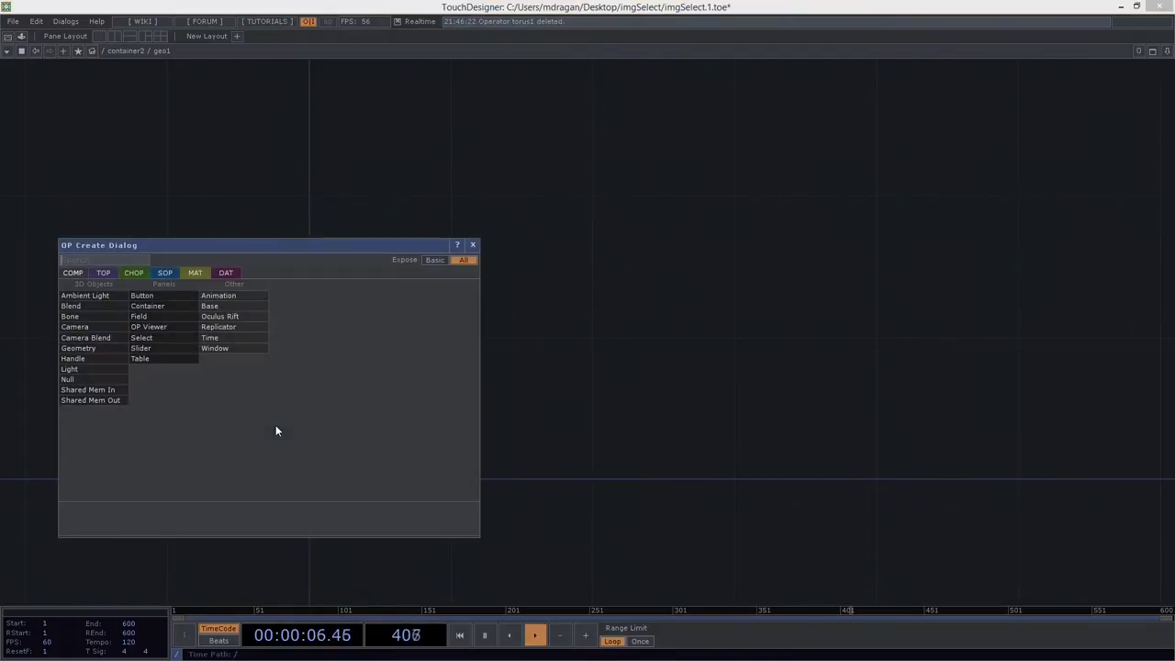
pyautogui.press('Tab')
pyautogui.press('Tab')
pyautogui.press('Tab')
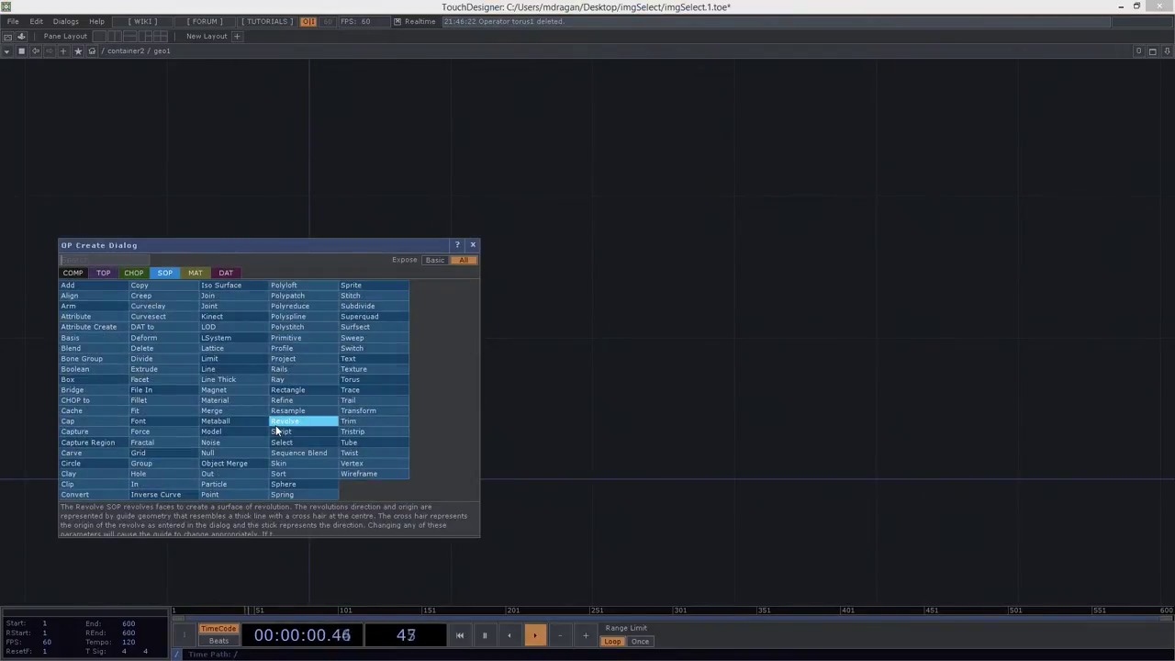
pyautogui.write('rect')
pyautogui.press('Return')
pyautogui.moveTo(276, 428); pyautogui.dragTo(205, 395)
# Append a Null SOP to the right of rectangle1, wired from the rectangle's output.
pyautogui.rightClick(294, 402)
pyautogui.write('nu')
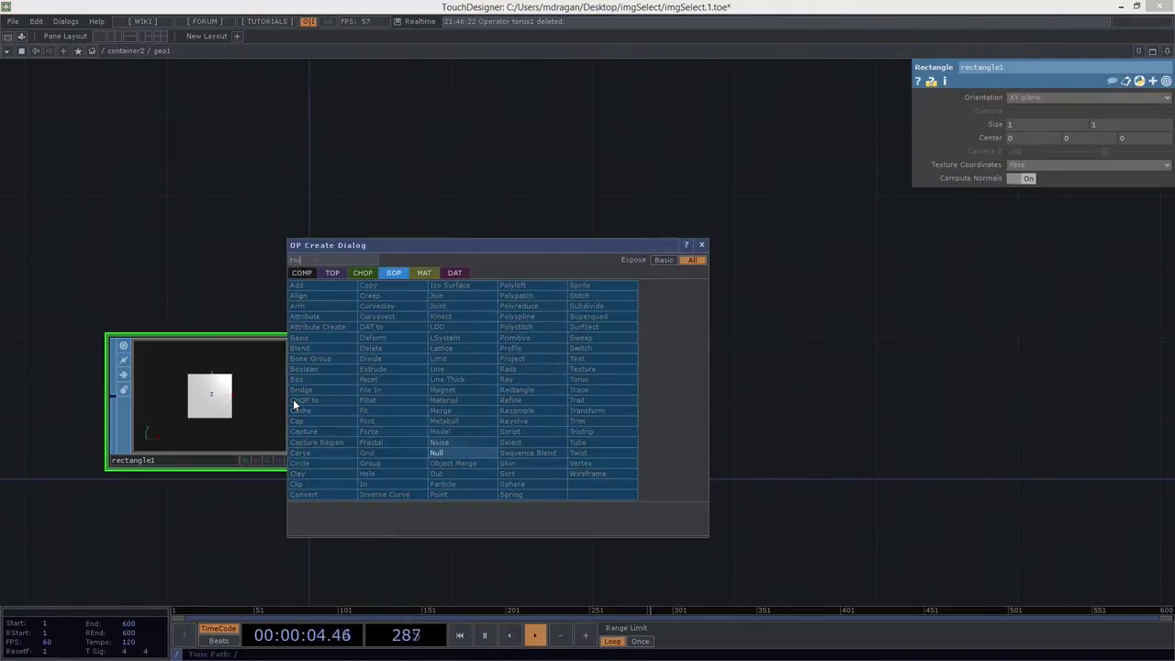
pyautogui.click(462, 453)
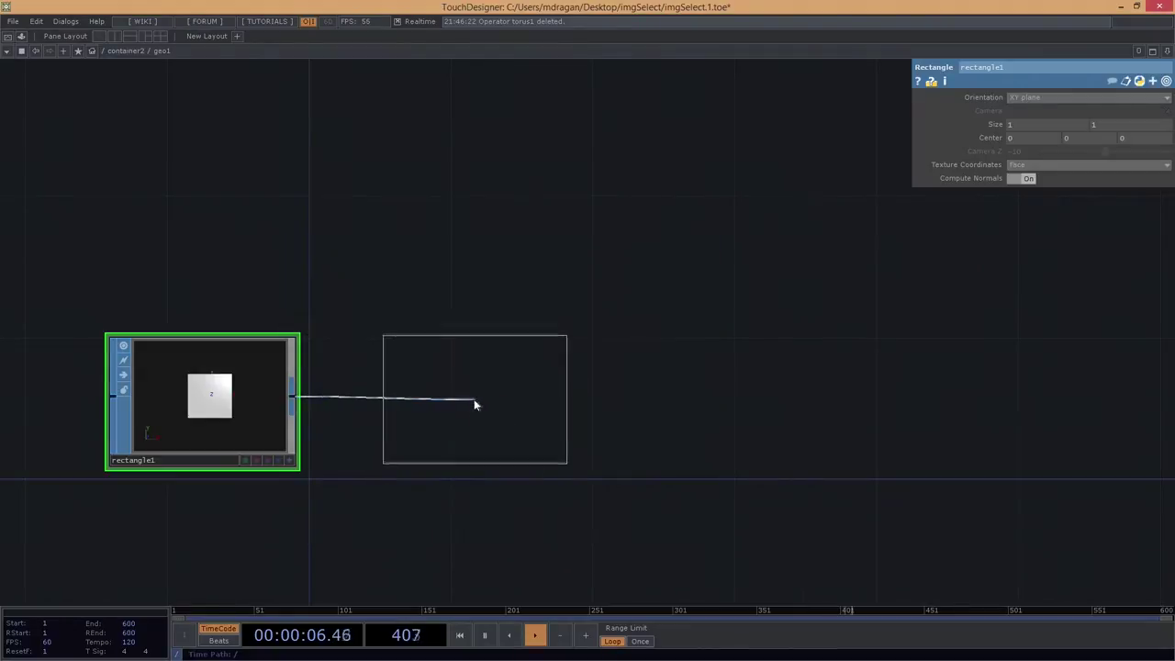
pyautogui.click(477, 404)
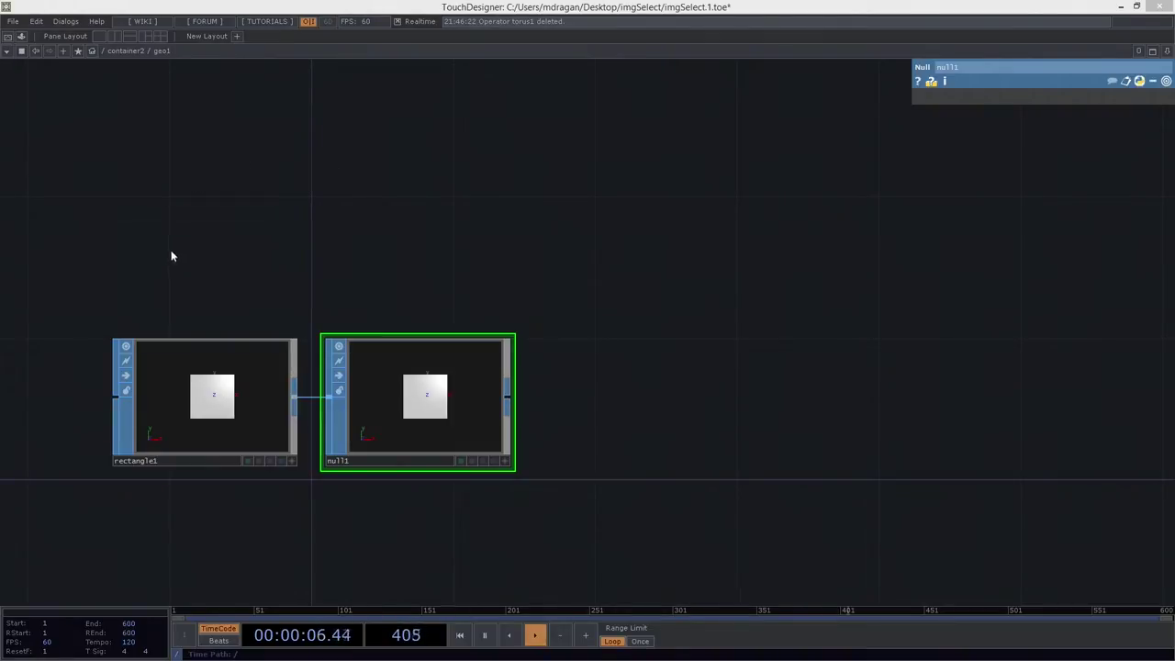
pyautogui.moveTo(432, 275); pyautogui.dragTo(488, 273)
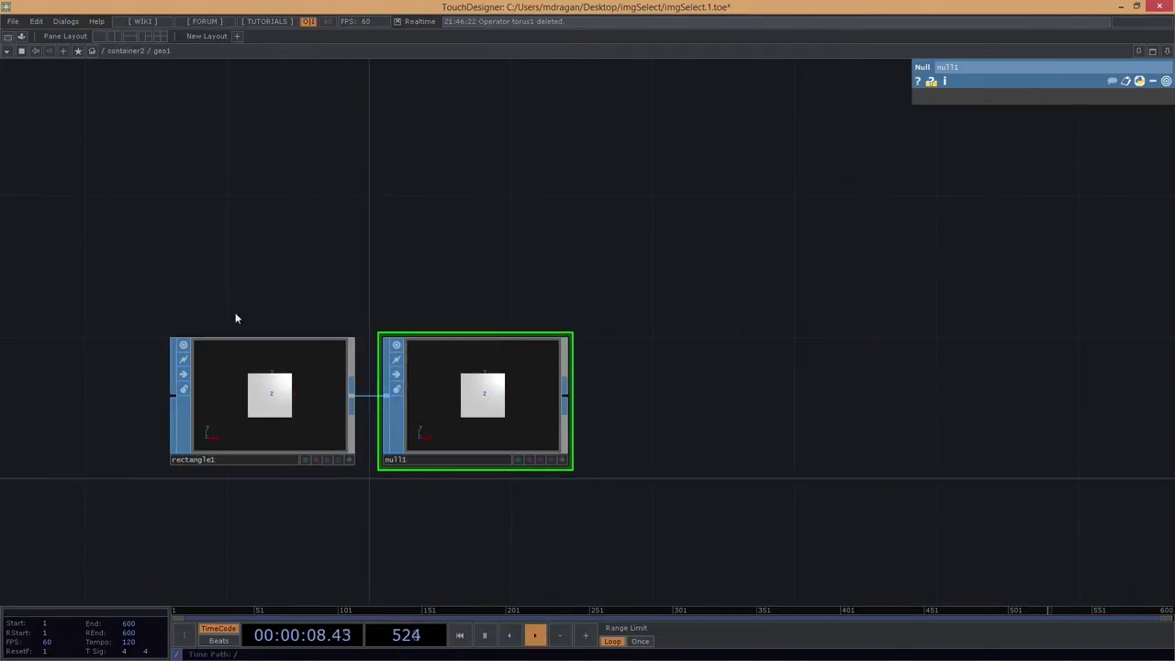
# Turn on the render and display flags of the Null inside geo1 and return to container2's network.
pyautogui.click(243, 347)
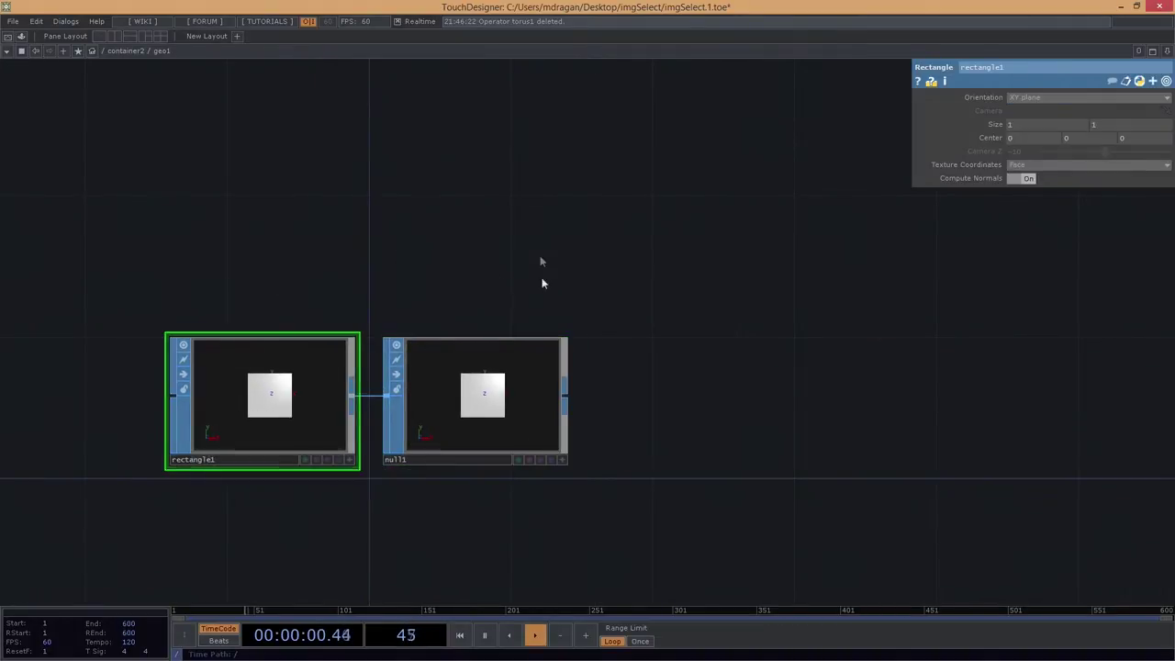
pyautogui.scroll(3, 331, 306)
pyautogui.click(622, 467)
pyautogui.click(631, 467)
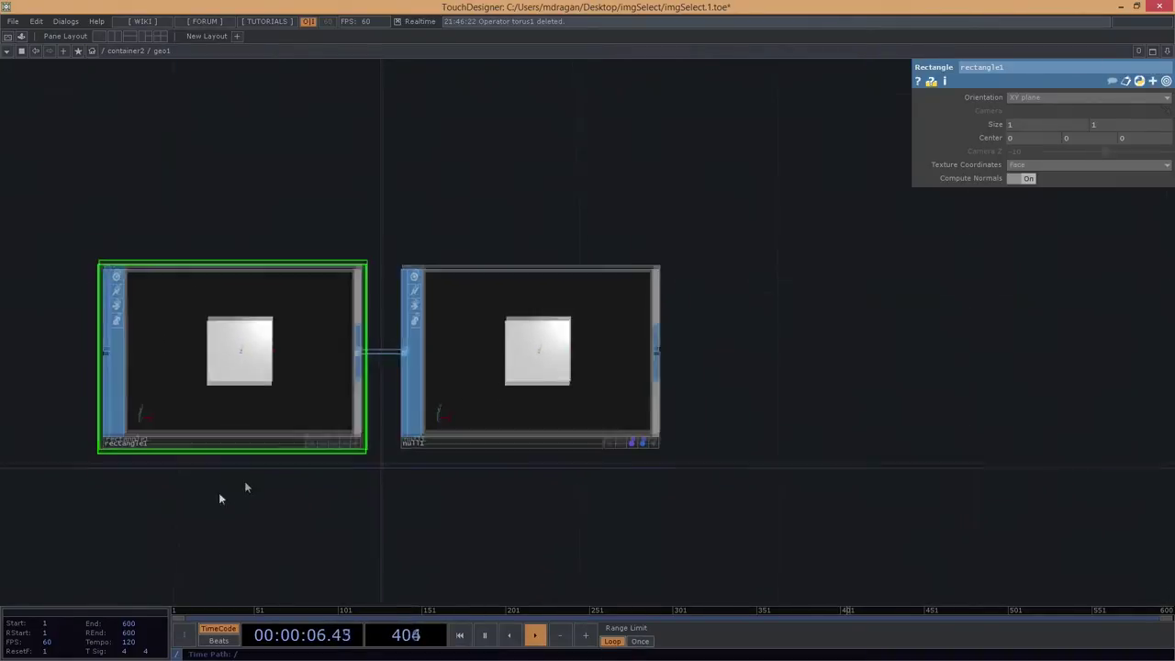
pyautogui.scroll(-4, 428, 438)
pyautogui.scroll(-2, 378, 496)
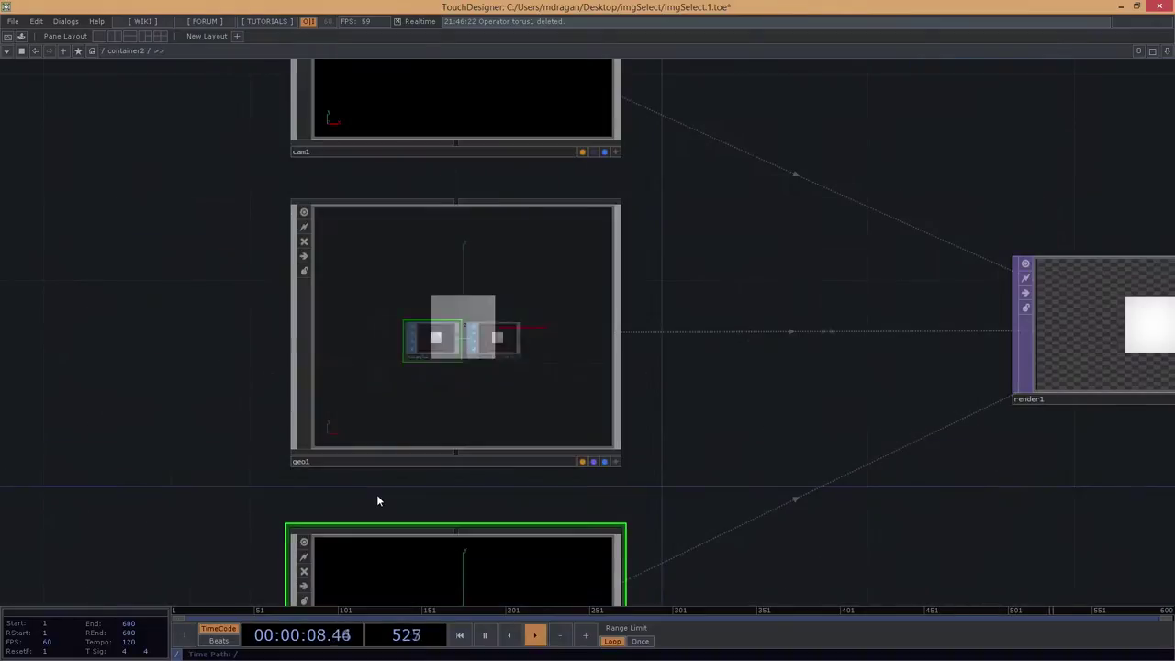
pyautogui.scroll(-4, 722, 459)
# Try moving render1 higher in the network and undo that move.
pyautogui.moveTo(900, 405); pyautogui.dragTo(804, 384)
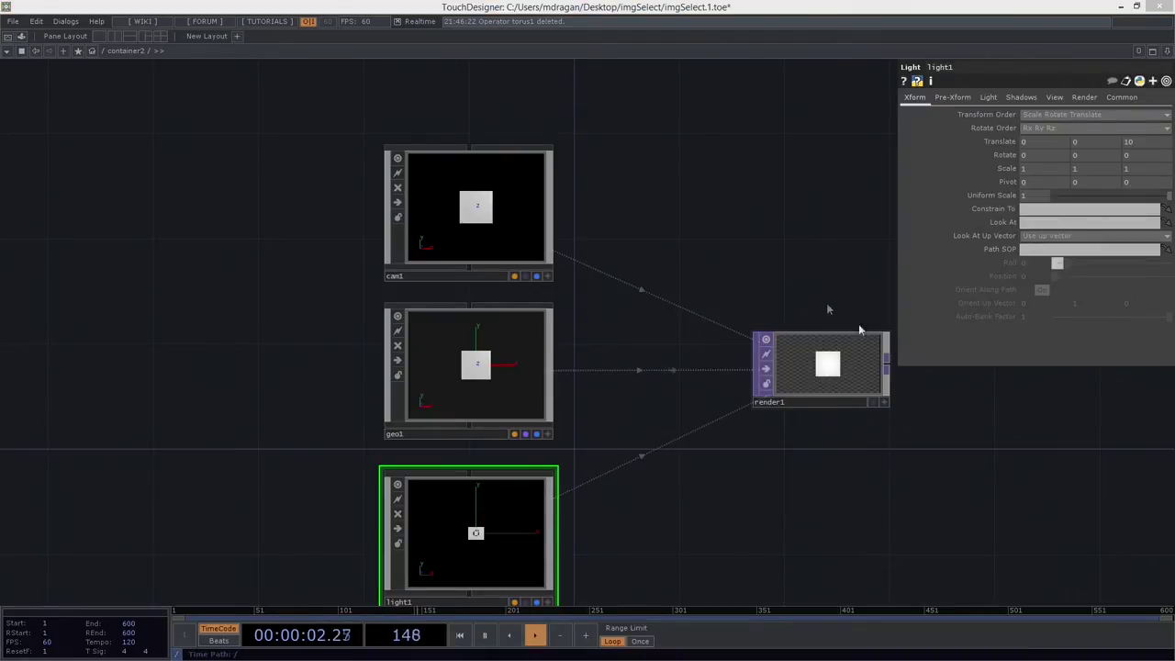
pyautogui.moveTo(835, 477); pyautogui.dragTo(772, 450)
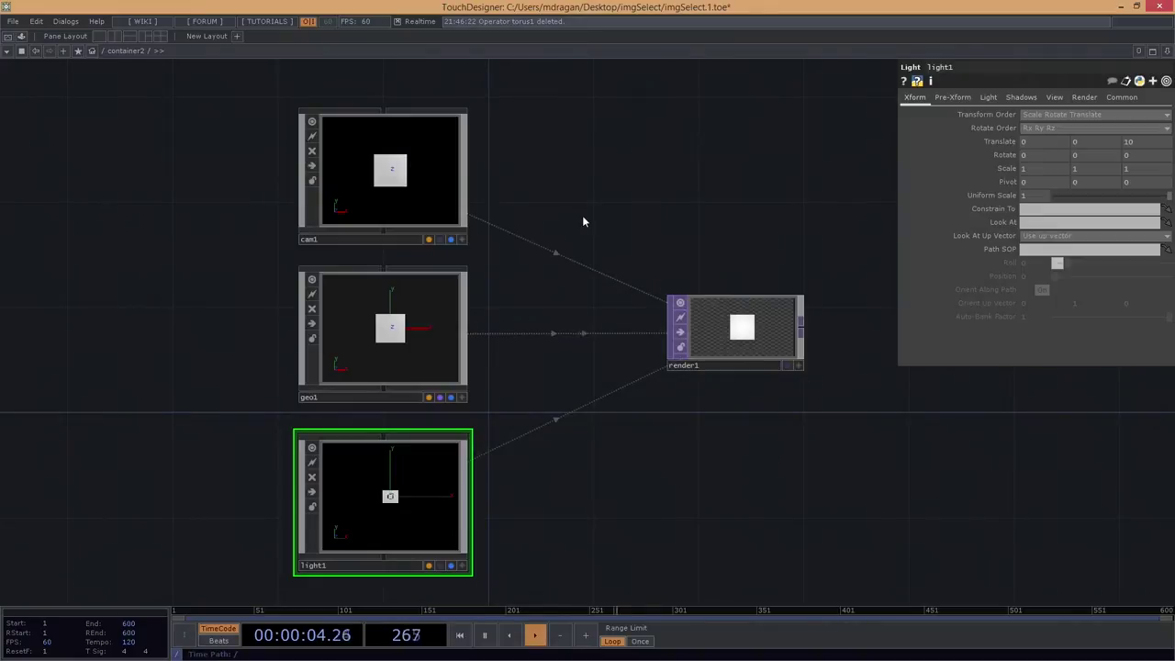
pyautogui.scroll(-2, 590, 184)
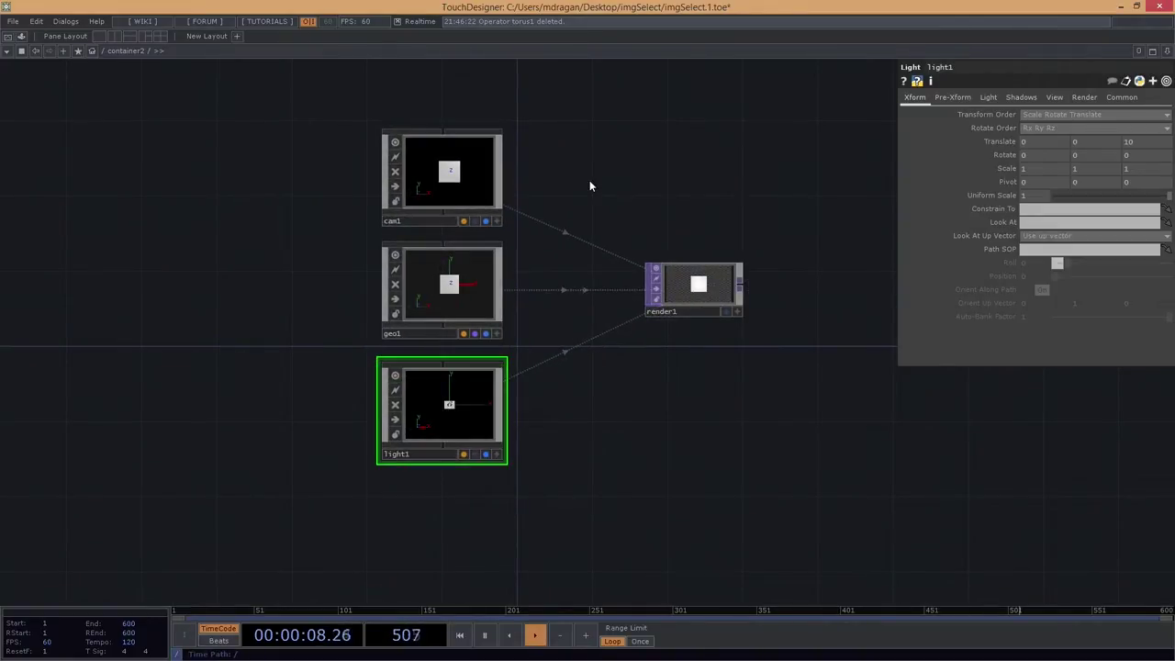
pyautogui.scroll(3, 590, 186)
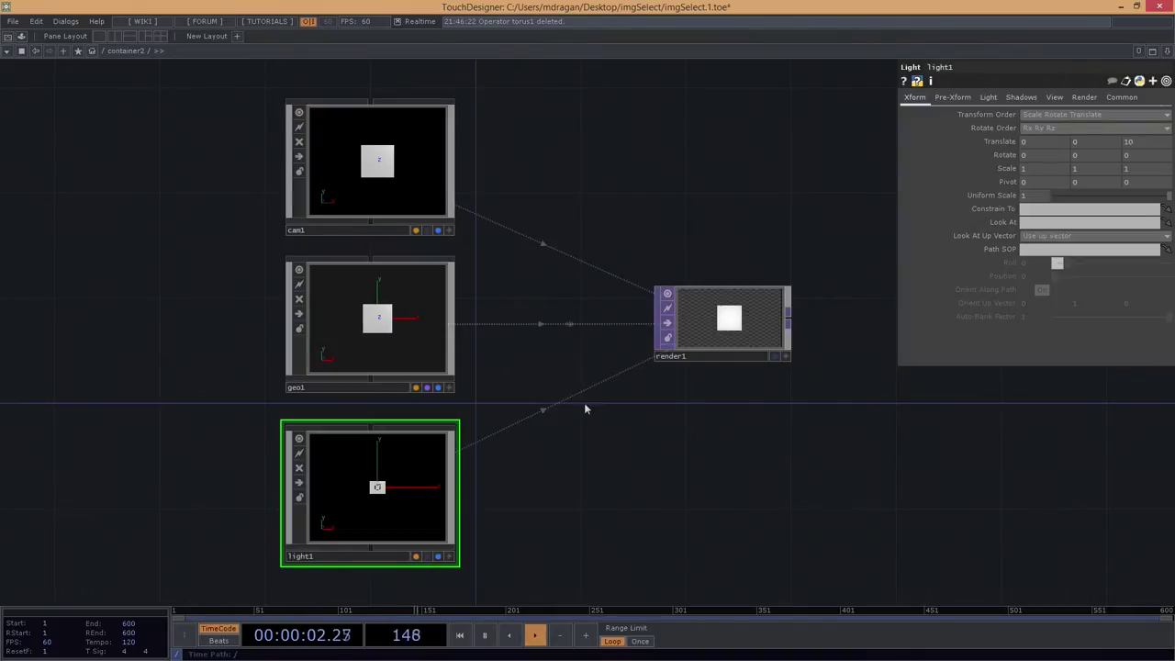
pyautogui.moveTo(700, 325); pyautogui.dragTo(700, 251)
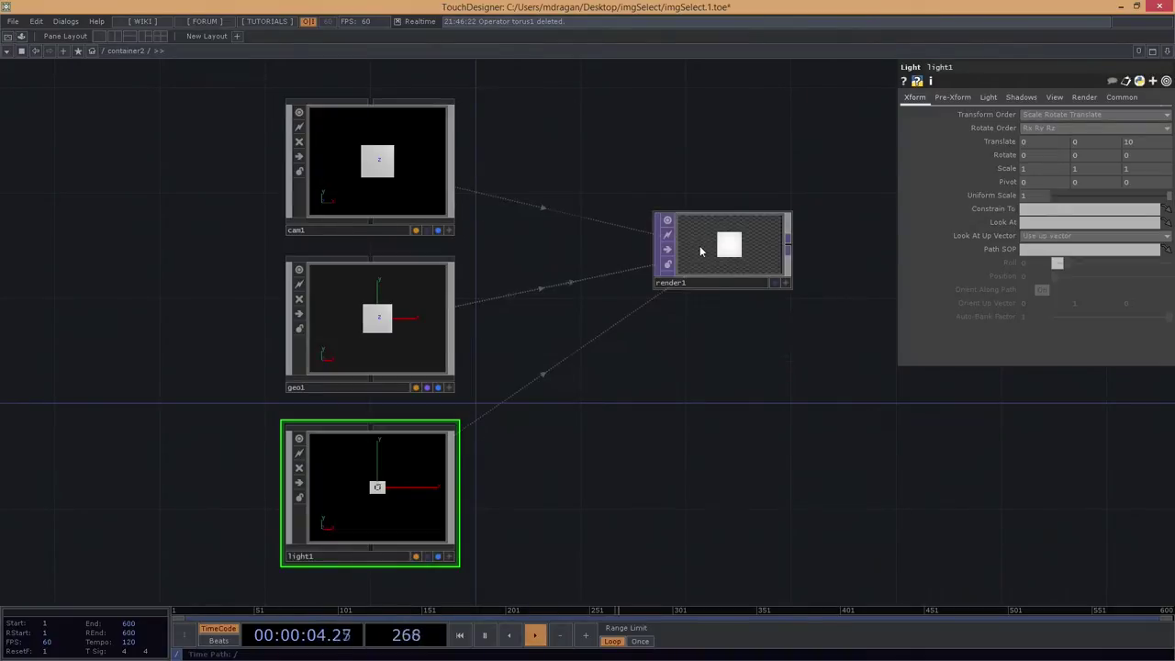
pyautogui.hotkey('ctrl', 'z')
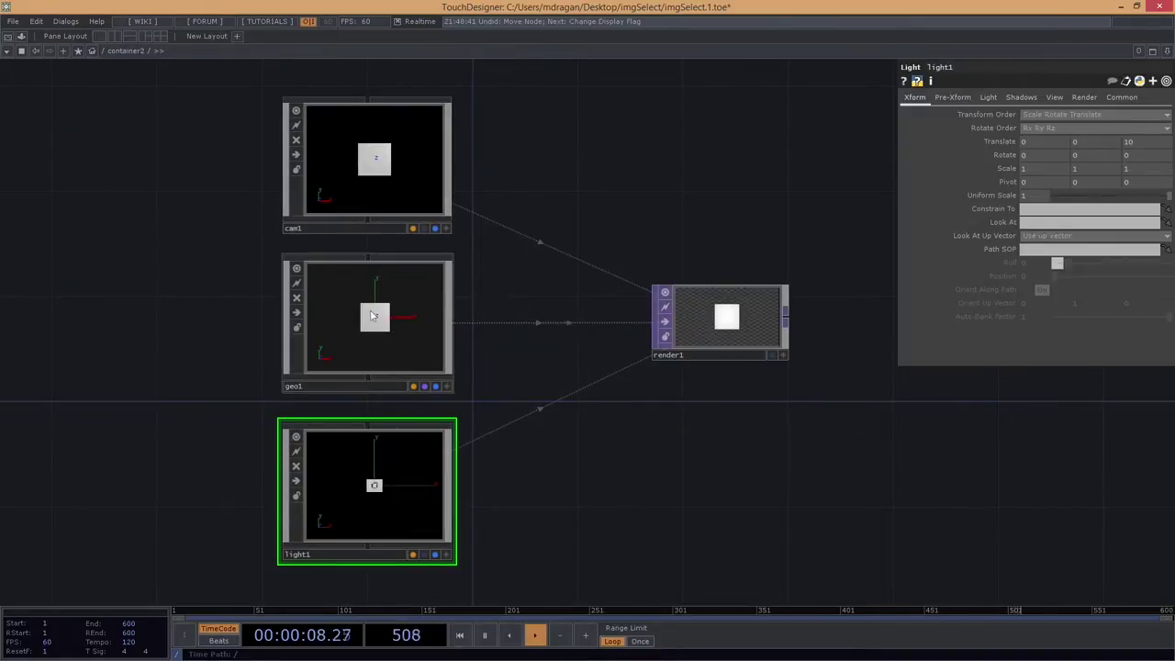
pyautogui.press('Tab')
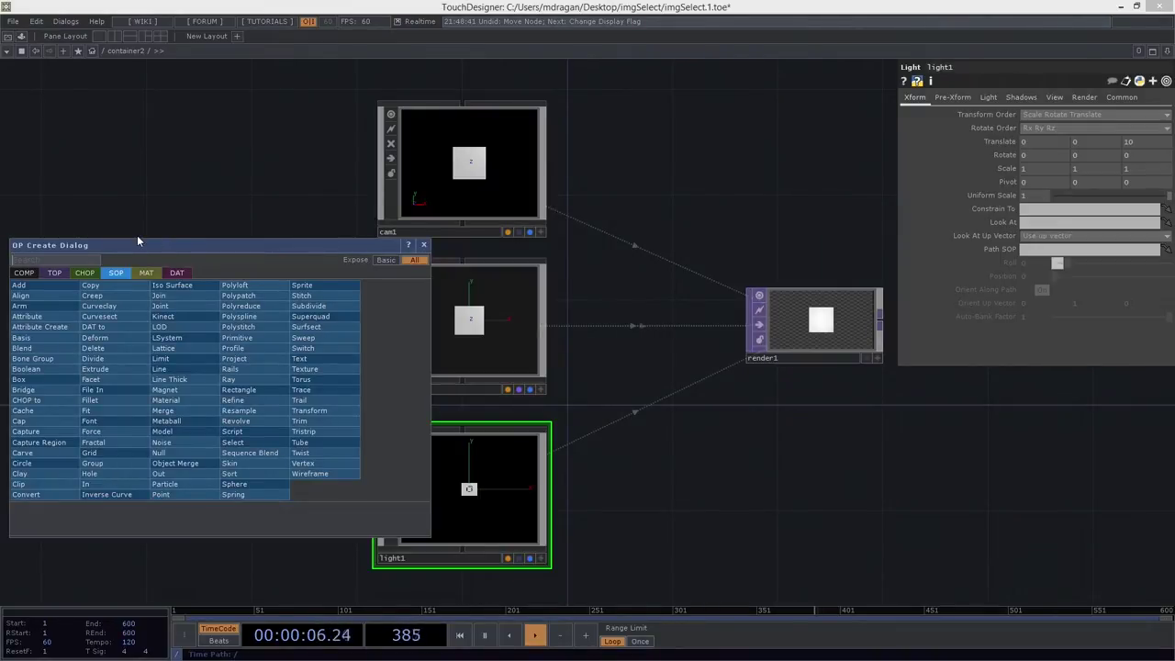
pyautogui.click(339, 181)
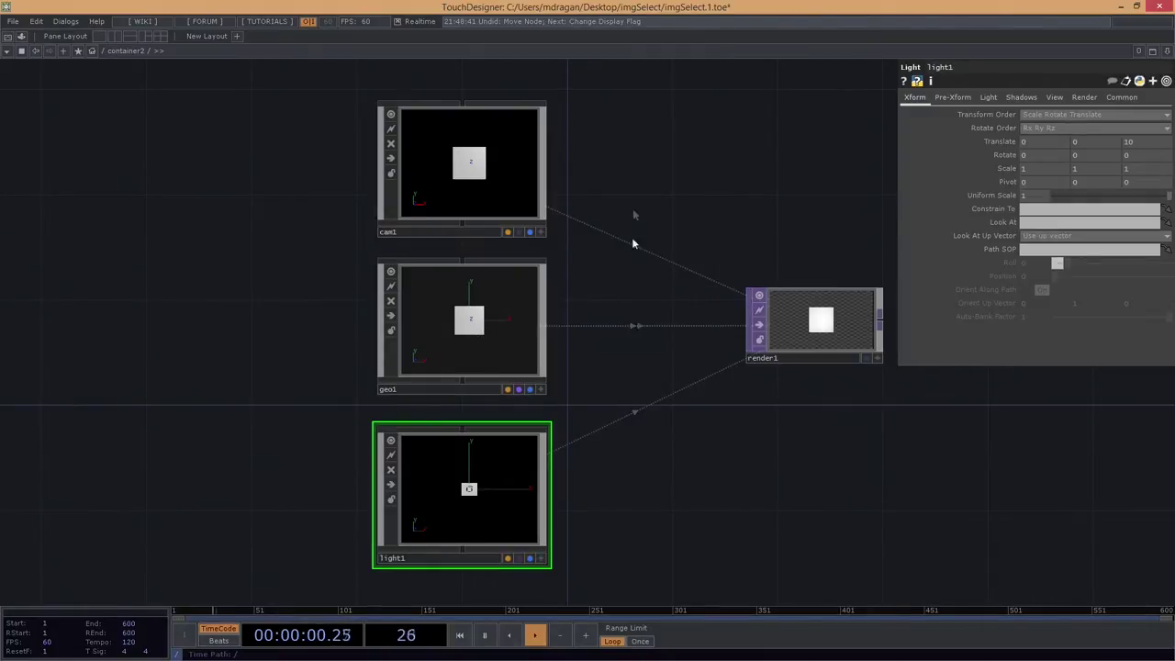
# Add a Grid SOP in the empty space to the left of geo1.
pyautogui.press('Tab')
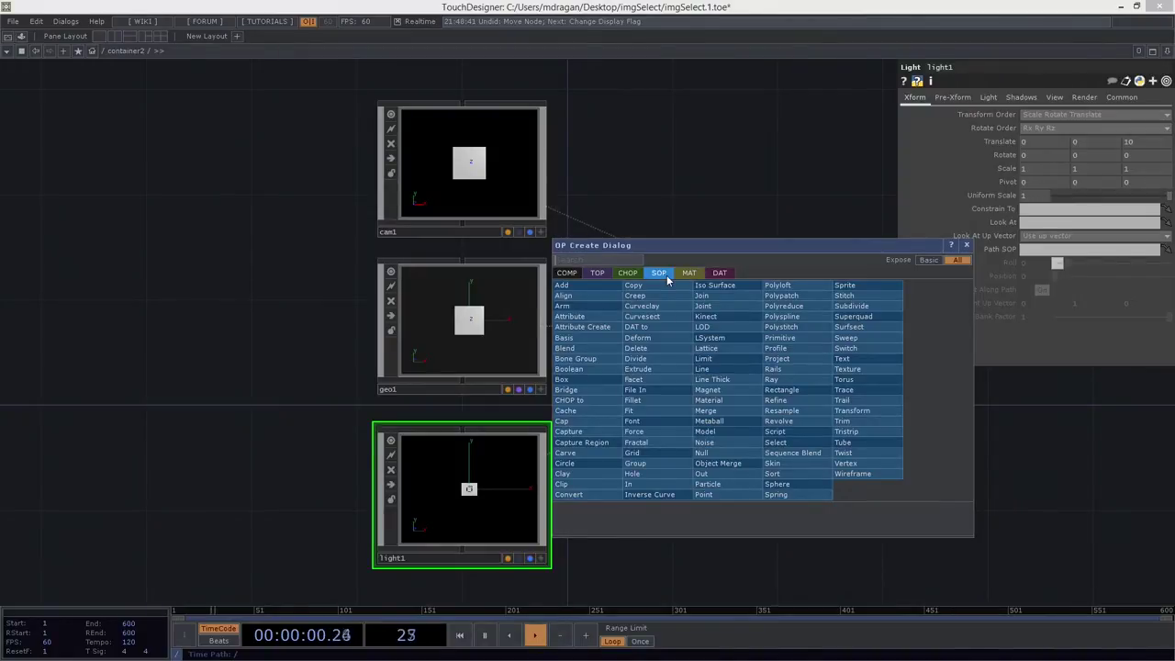
pyautogui.write('gr')
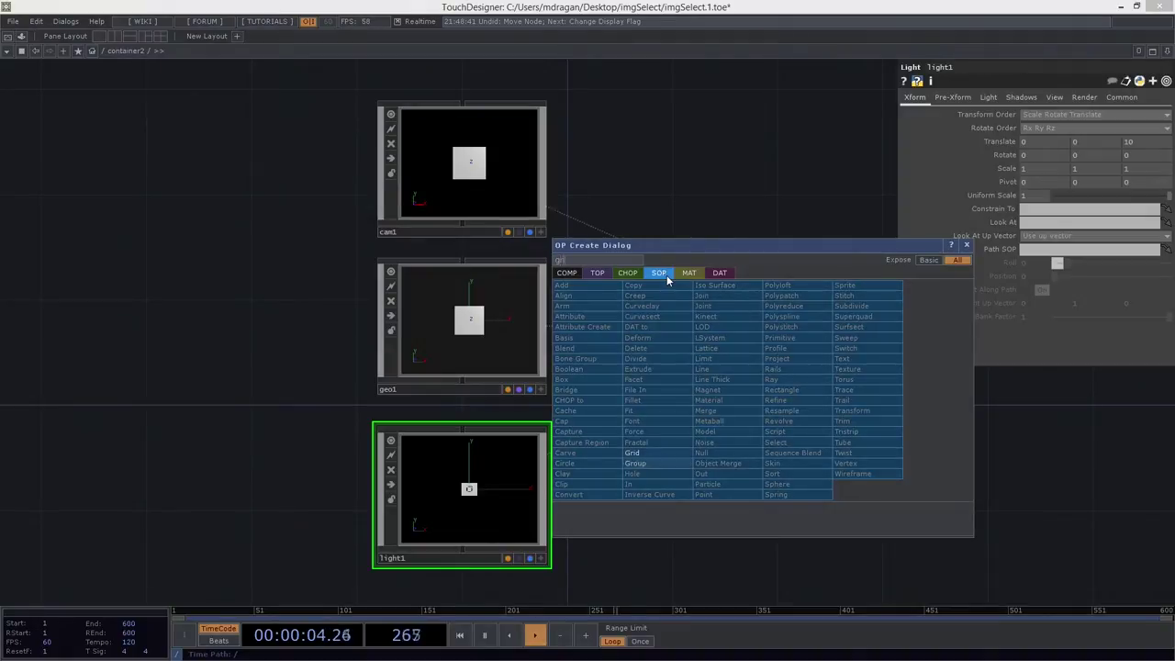
pyautogui.click(675, 453)
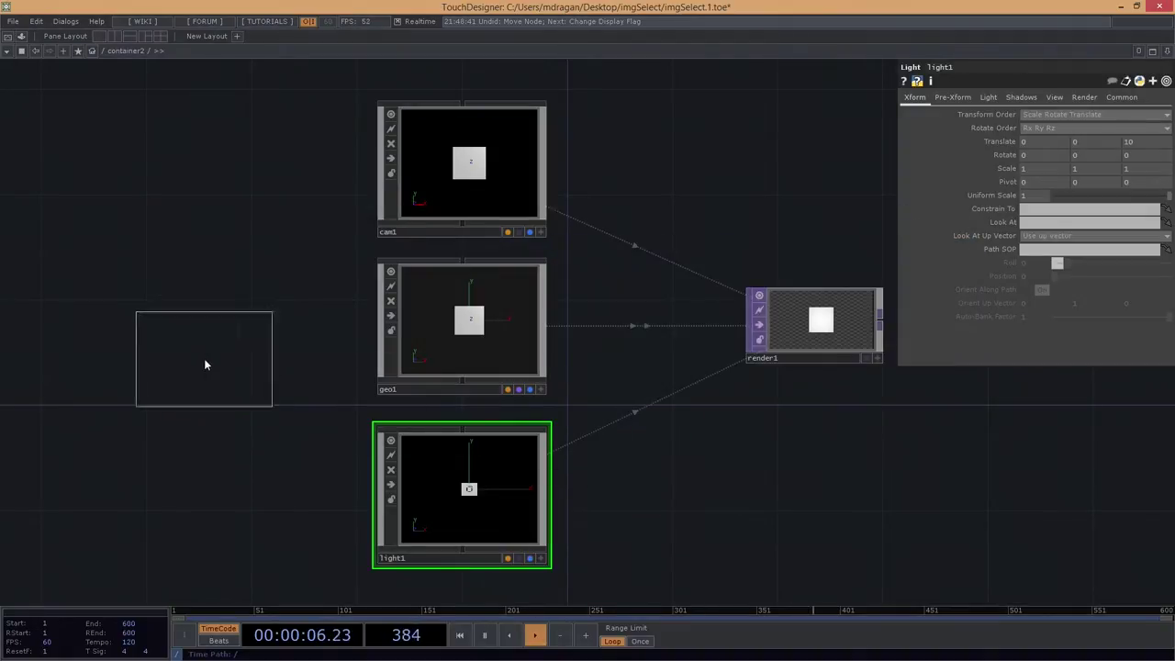
pyautogui.click(205, 365)
pyautogui.moveTo(223, 367); pyautogui.dragTo(309, 350, button='middle')
# Give grid1 3 rows and 3 columns and change its primitive type to Polygon.
pyautogui.moveTo(1037, 167); pyautogui.dragTo(998, 166)
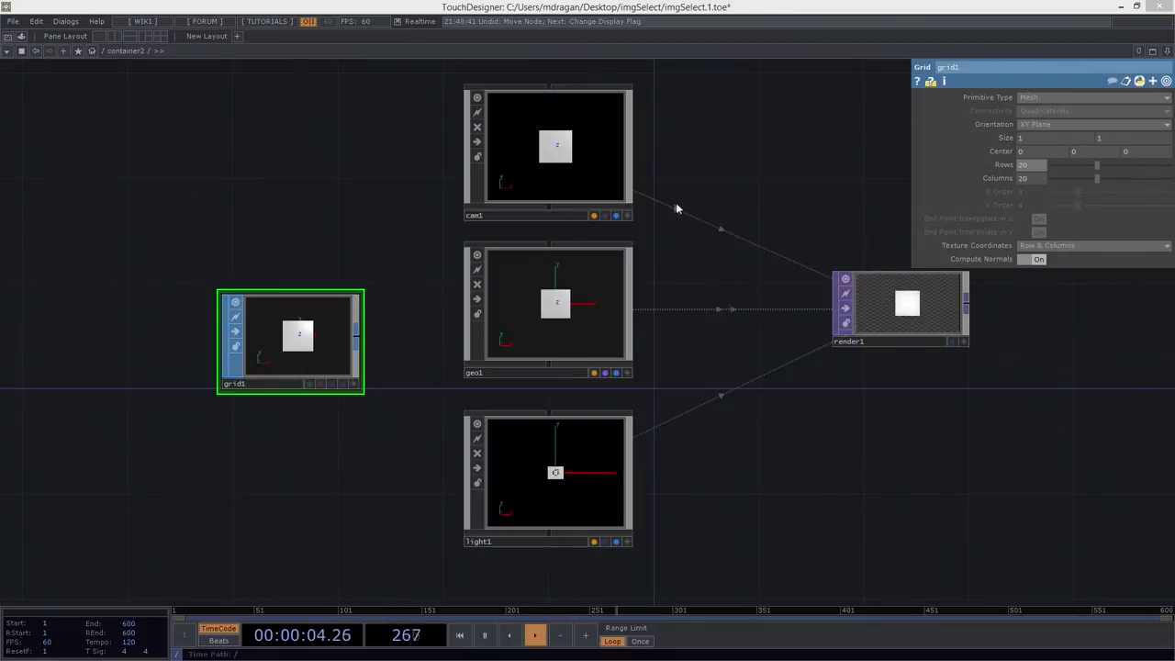
pyautogui.moveTo(265, 159); pyautogui.dragTo(358, 345)
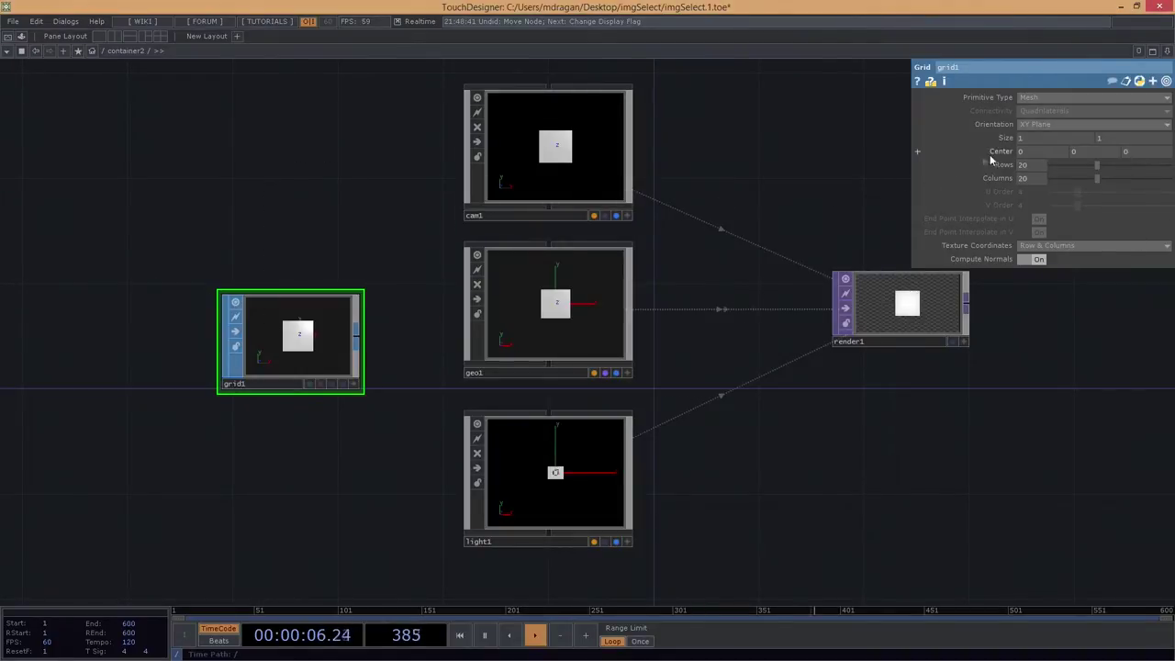
pyautogui.click(1038, 168)
pyautogui.write('3')
pyautogui.click(1036, 180)
pyautogui.write('3')
pyautogui.moveTo(394, 304); pyautogui.dragTo(391, 310)
pyautogui.moveTo(358, 250); pyautogui.dragTo(313, 403, button='right')
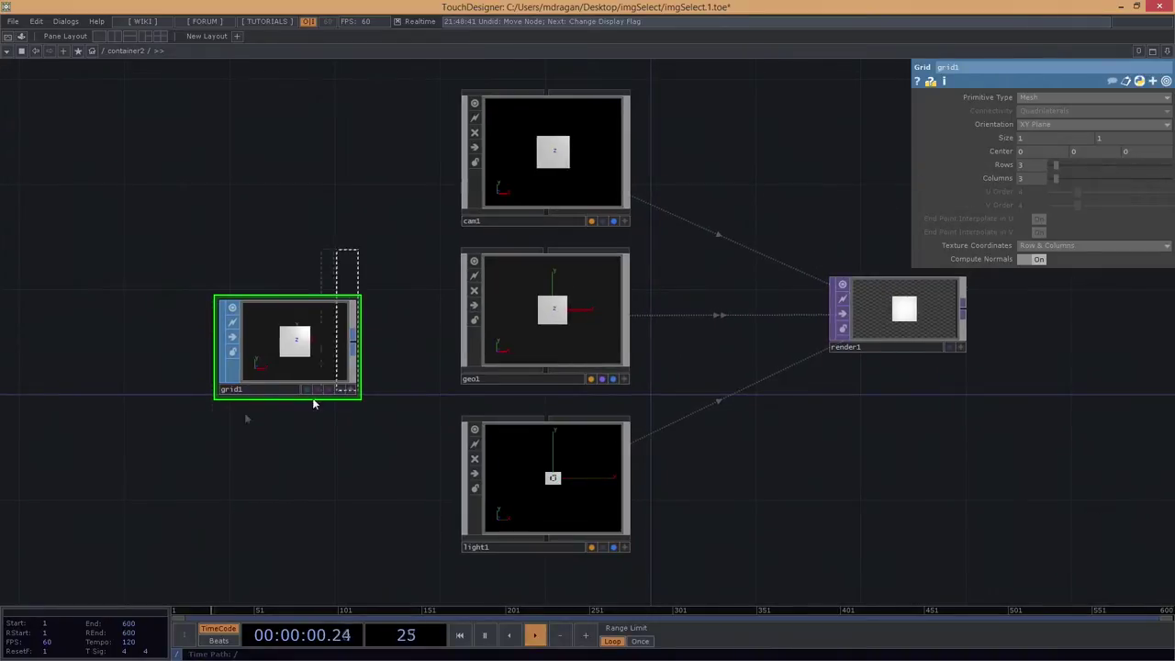
pyautogui.click(1072, 97)
pyautogui.click(1037, 111)
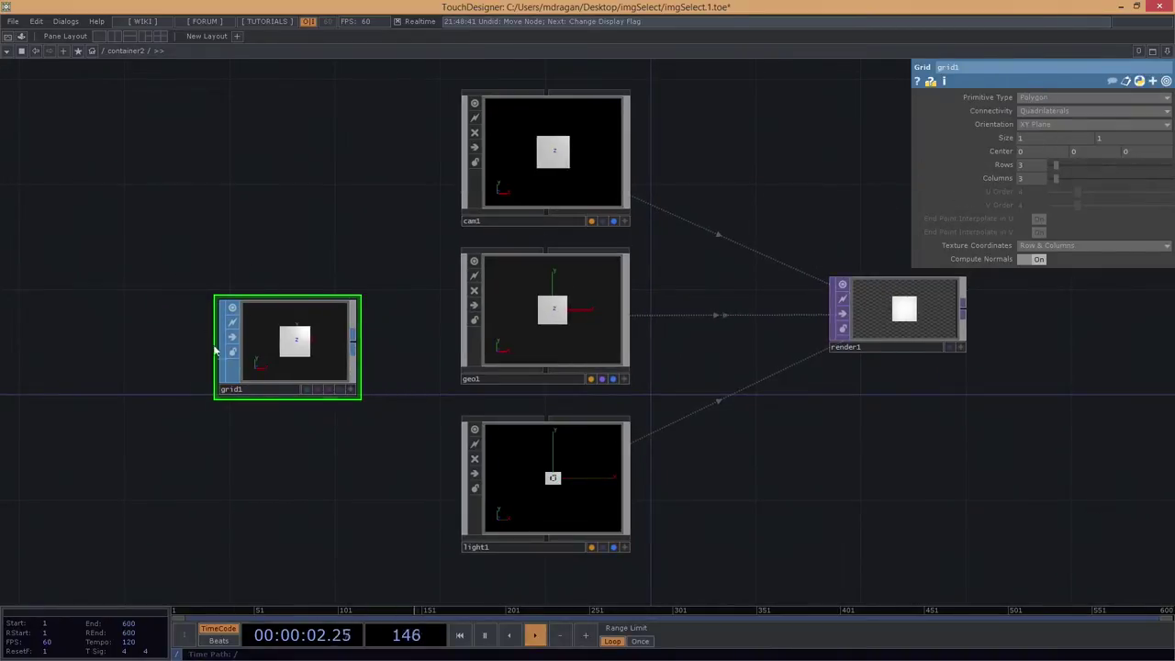
# Move grid1 farther away from geo1 and append a Null SOP to its output.
pyautogui.moveTo(299, 341); pyautogui.dragTo(153, 320)
pyautogui.moveTo(261, 369); pyautogui.dragTo(532, 389)
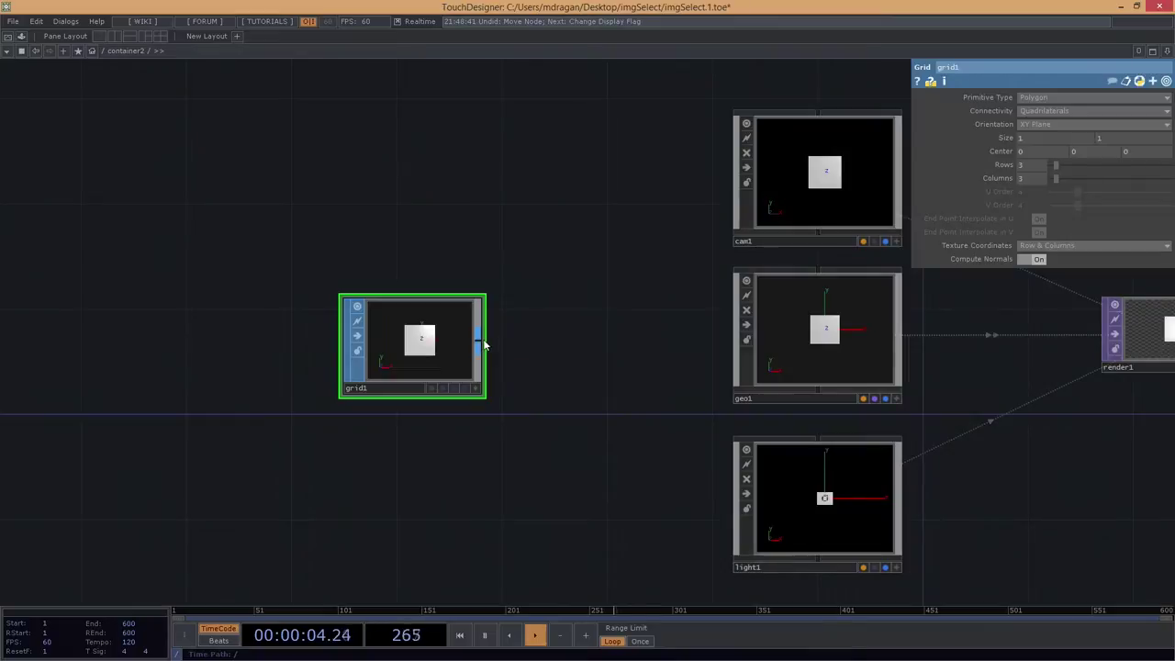
pyautogui.rightClick(483, 344)
pyautogui.write('nul')
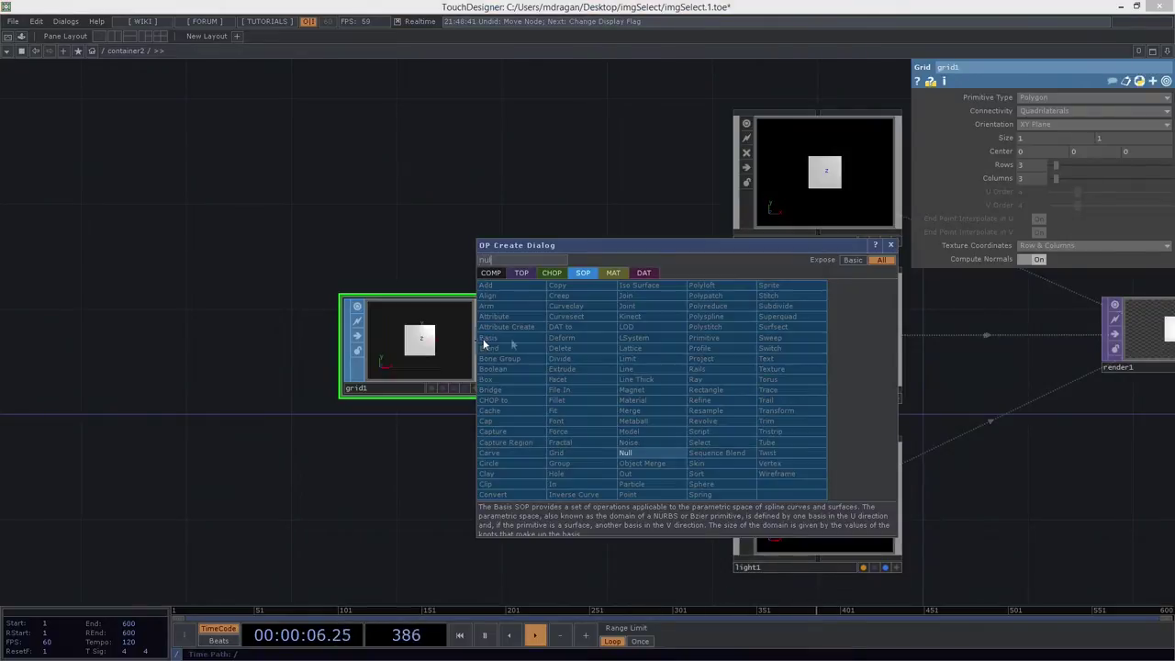
pyautogui.click(645, 453)
pyautogui.click(583, 345)
pyautogui.moveTo(588, 340); pyautogui.dragTo(589, 341)
# Shift grid1 and its Null together to the left, away from the camera, geometry and light nodes.
pyautogui.moveTo(355, 249); pyautogui.dragTo(560, 379)
pyautogui.moveTo(543, 357); pyautogui.dragTo(385, 346)
pyautogui.moveTo(569, 246); pyautogui.dragTo(455, 426)
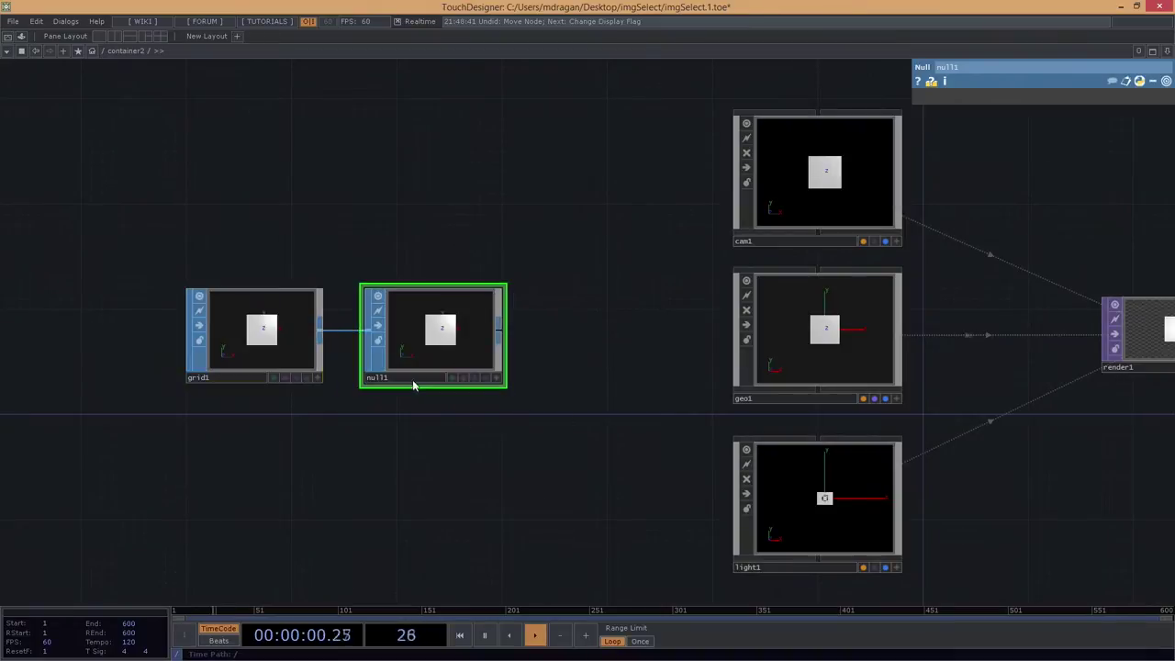
pyautogui.scroll(2, 454, 337)
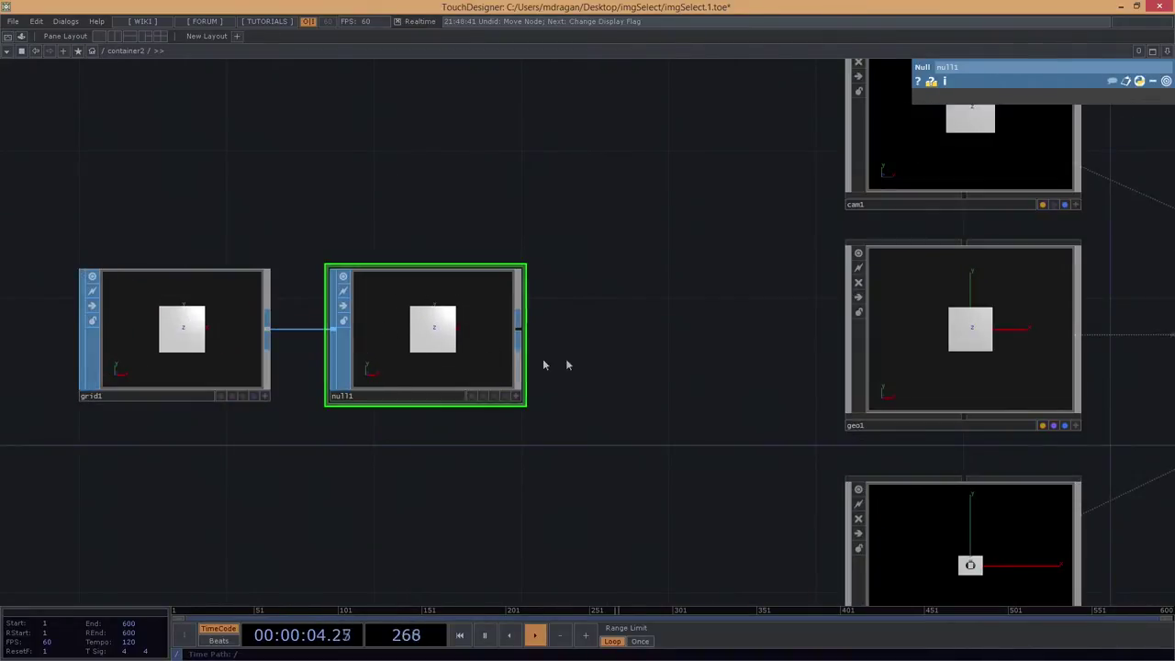
pyautogui.moveTo(616, 344); pyautogui.dragTo(474, 422, button='right')
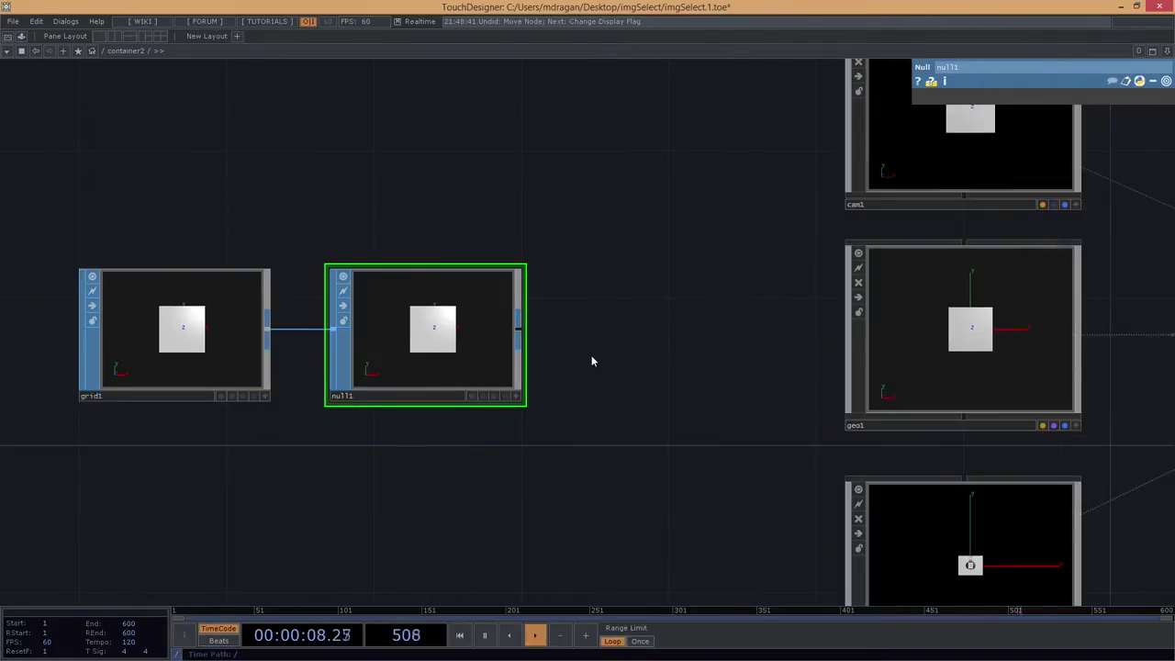
# Add a SOP to DAT directly below null1 to list the grid's points, and inspect its table.
pyautogui.scroll(-3, 593, 360)
pyautogui.scroll(1, 588, 359)
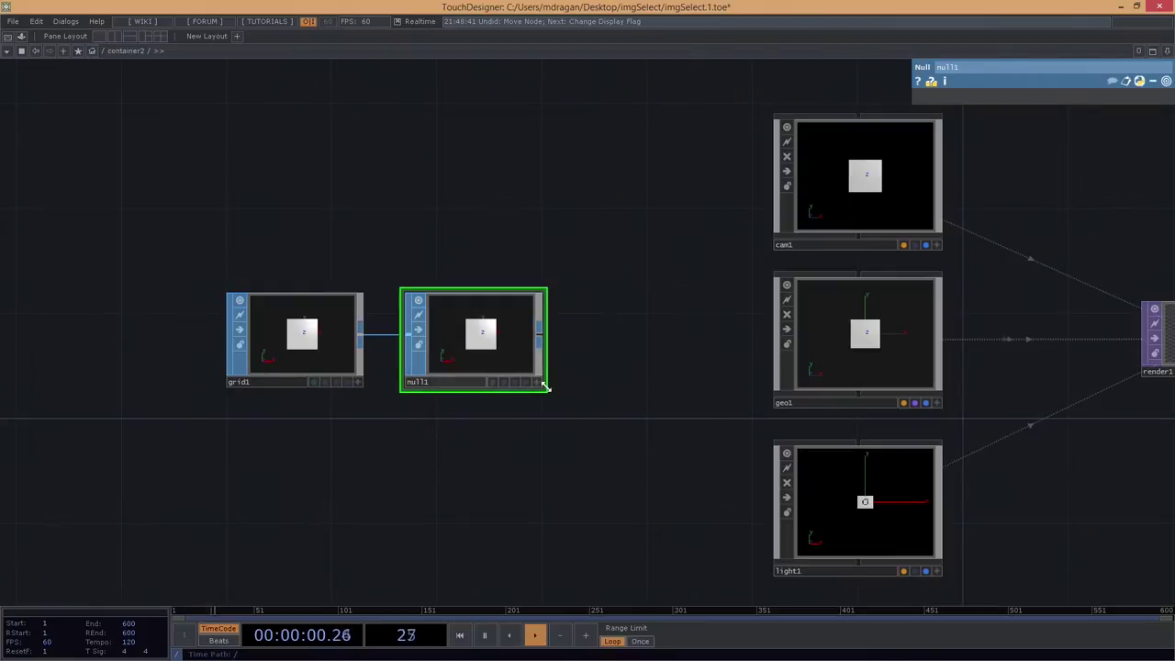
pyautogui.rightClick(541, 340)
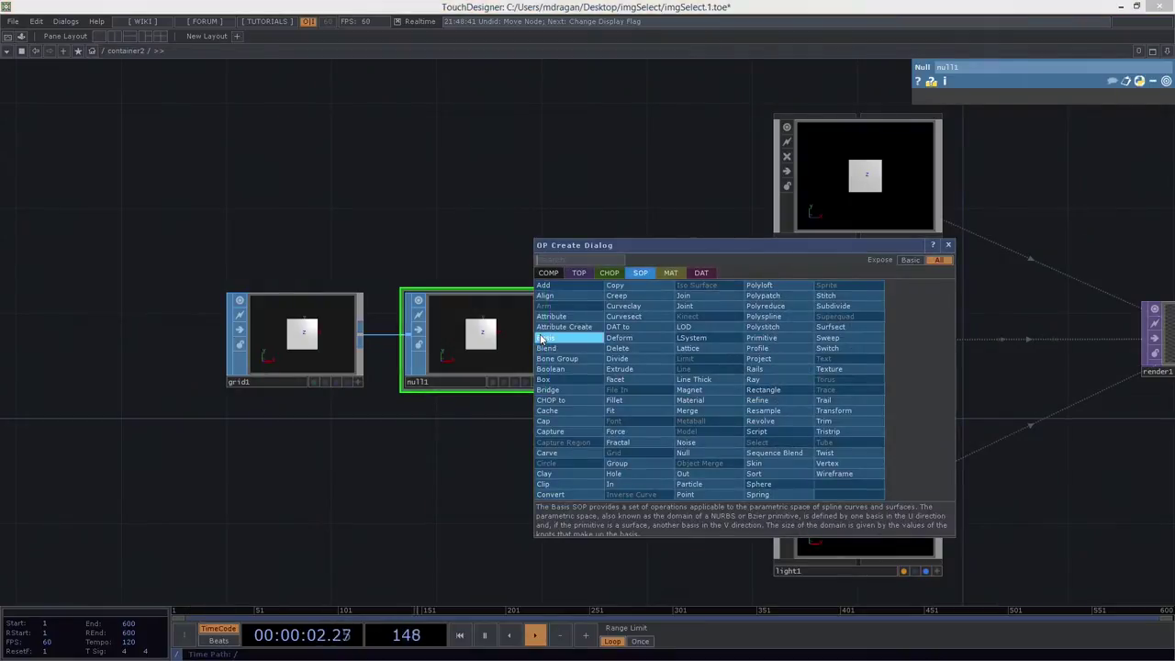
pyautogui.click(702, 272)
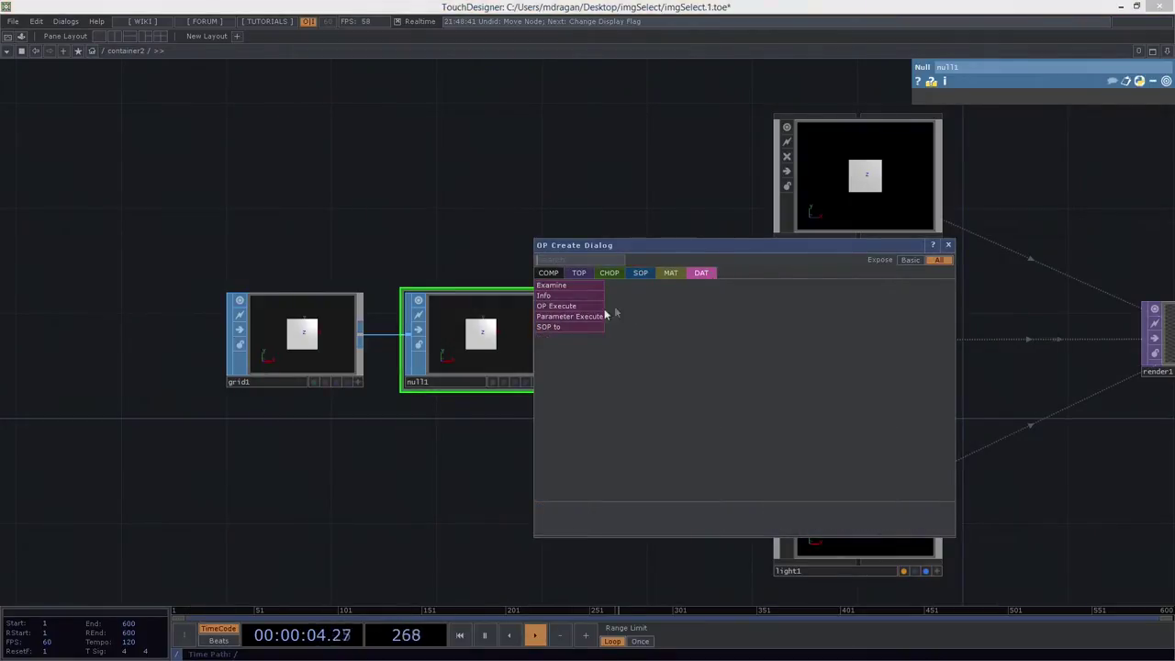
pyautogui.click(568, 328)
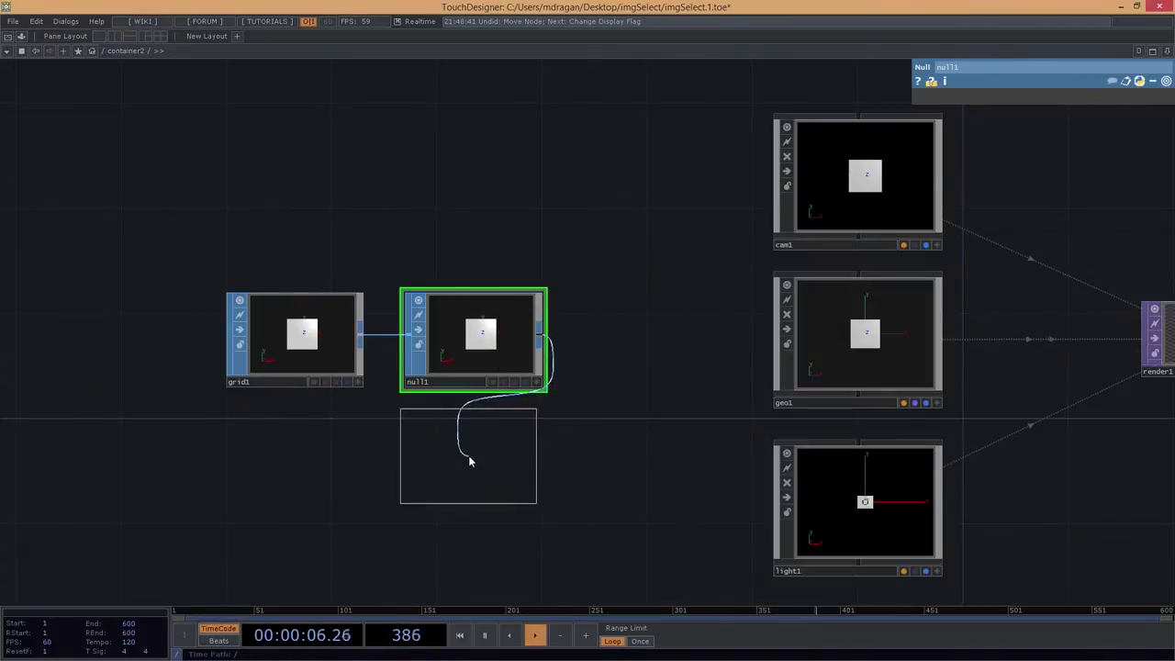
pyautogui.click(469, 461)
pyautogui.scroll(5, 462, 433)
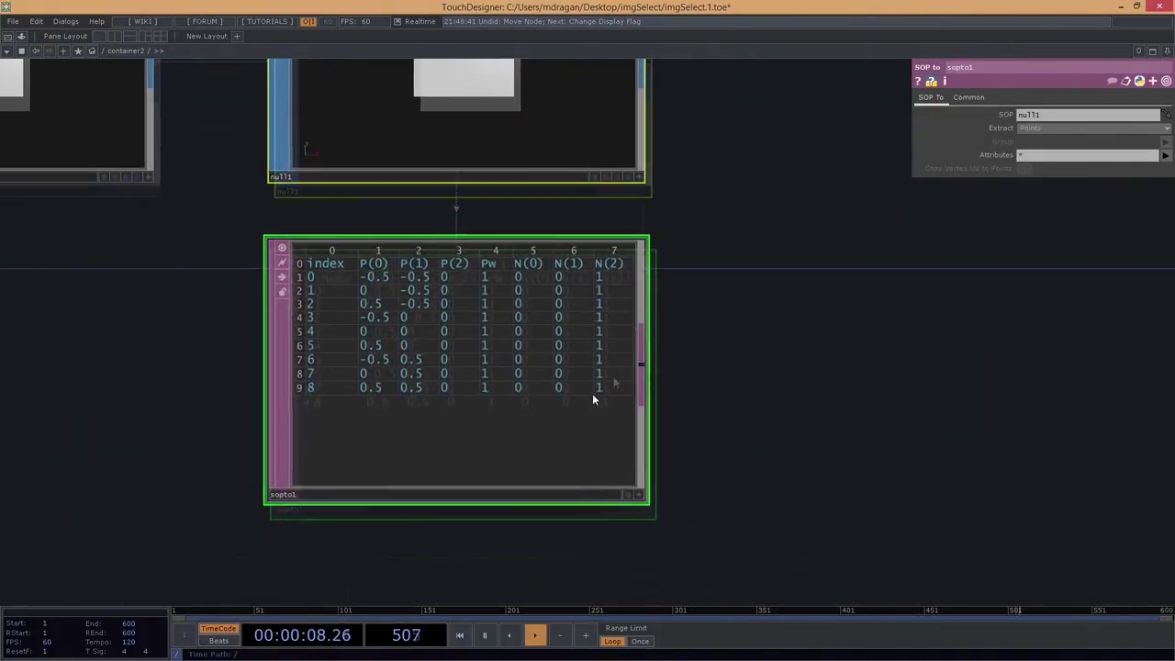
pyautogui.scroll(-3, 478, 358)
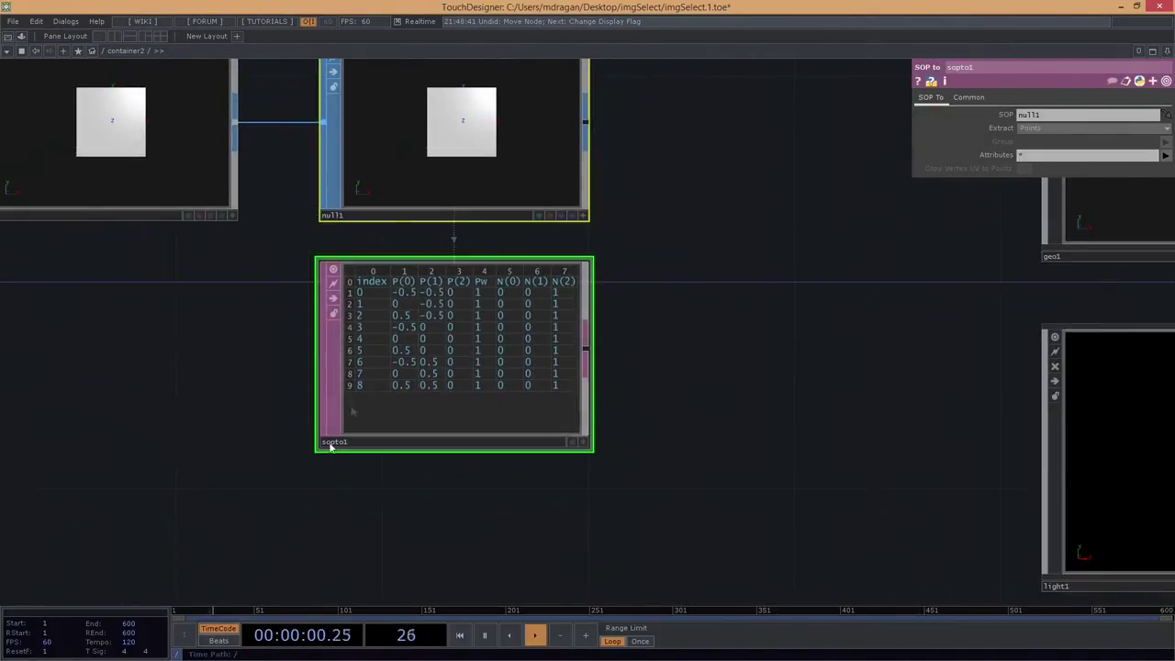
# Turn on instancing for the geo1 Geometry component.
pyautogui.scroll(-3, 688, 314)
pyautogui.moveTo(716, 361); pyautogui.dragTo(615, 432)
pyautogui.moveTo(742, 205); pyautogui.dragTo(1052, 294, button='right')
pyautogui.moveTo(667, 308); pyautogui.dragTo(543, 327)
pyautogui.click(1010, 98)
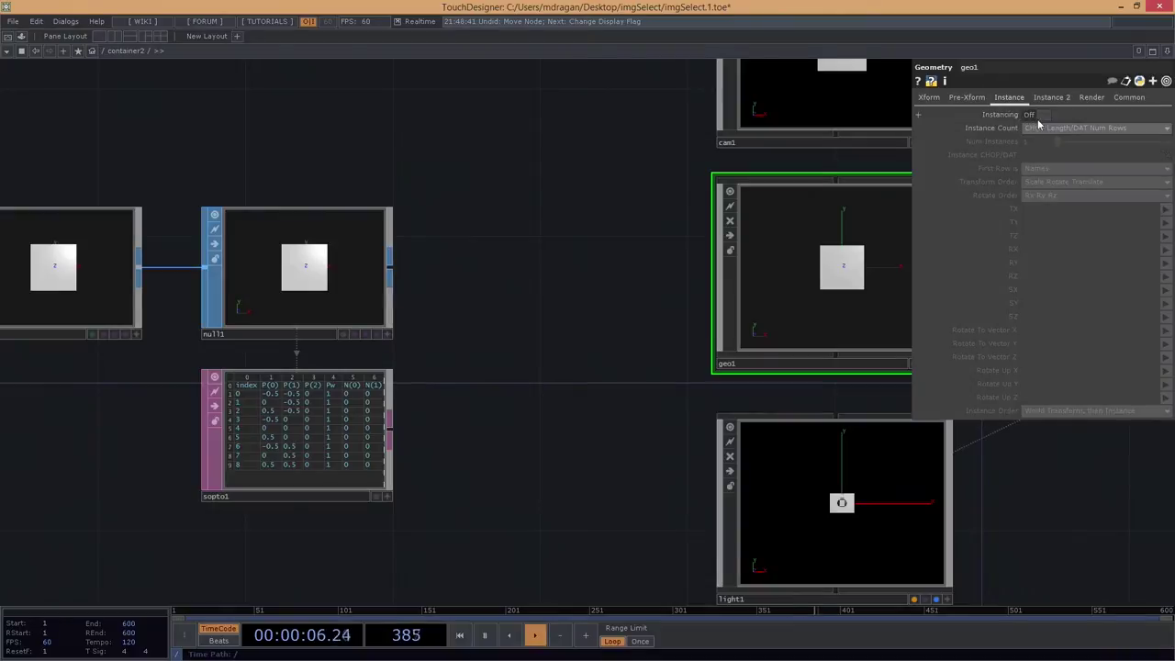
pyautogui.click(1035, 115)
# Assign the sopto1 point table as geo1's Instance CHOP/DAT source.
pyautogui.moveTo(534, 397); pyautogui.dragTo(198, 557)
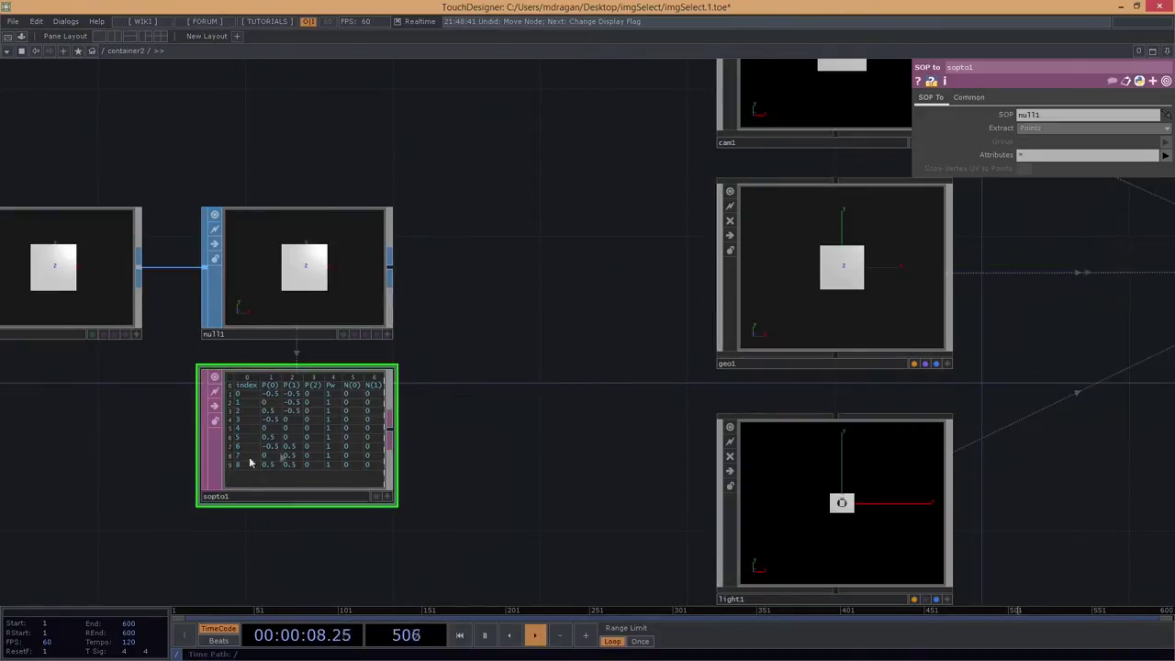
pyautogui.click(839, 263)
pyautogui.moveTo(354, 431); pyautogui.dragTo(1060, 157)
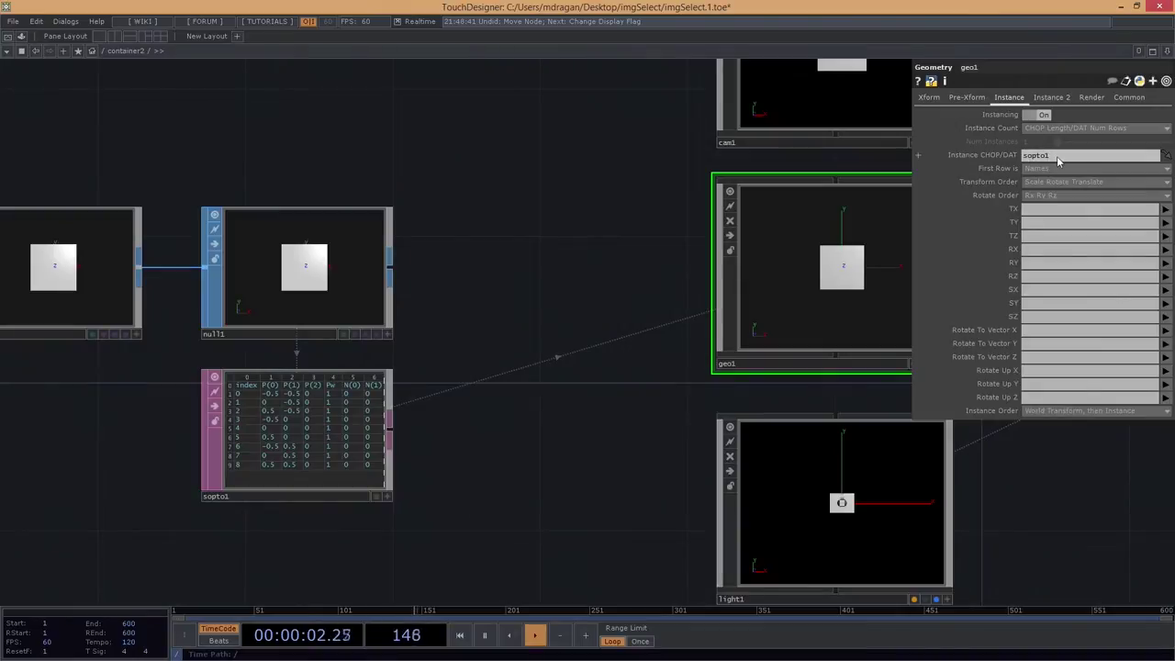
# Map geo1's instance translation to the point table columns, with TX using P(0) and TY using P(1).
pyautogui.moveTo(627, 377); pyautogui.dragTo(539, 386)
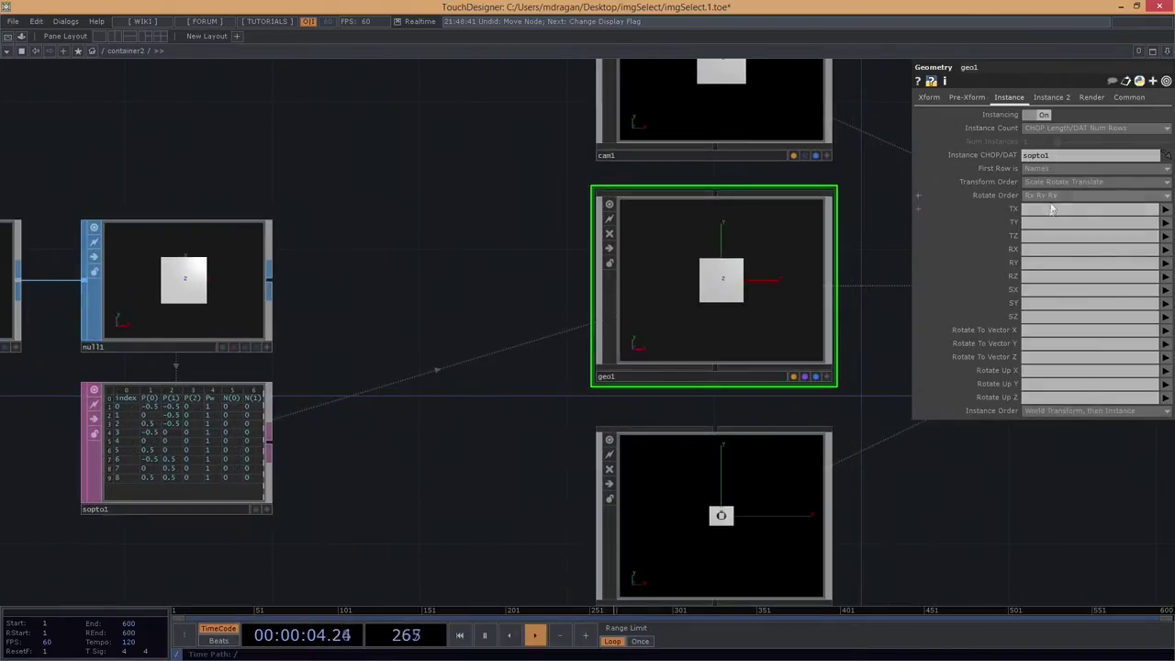
pyautogui.click(1052, 211)
pyautogui.moveTo(402, 342); pyautogui.dragTo(569, 314)
pyautogui.scroll(3, 404, 386)
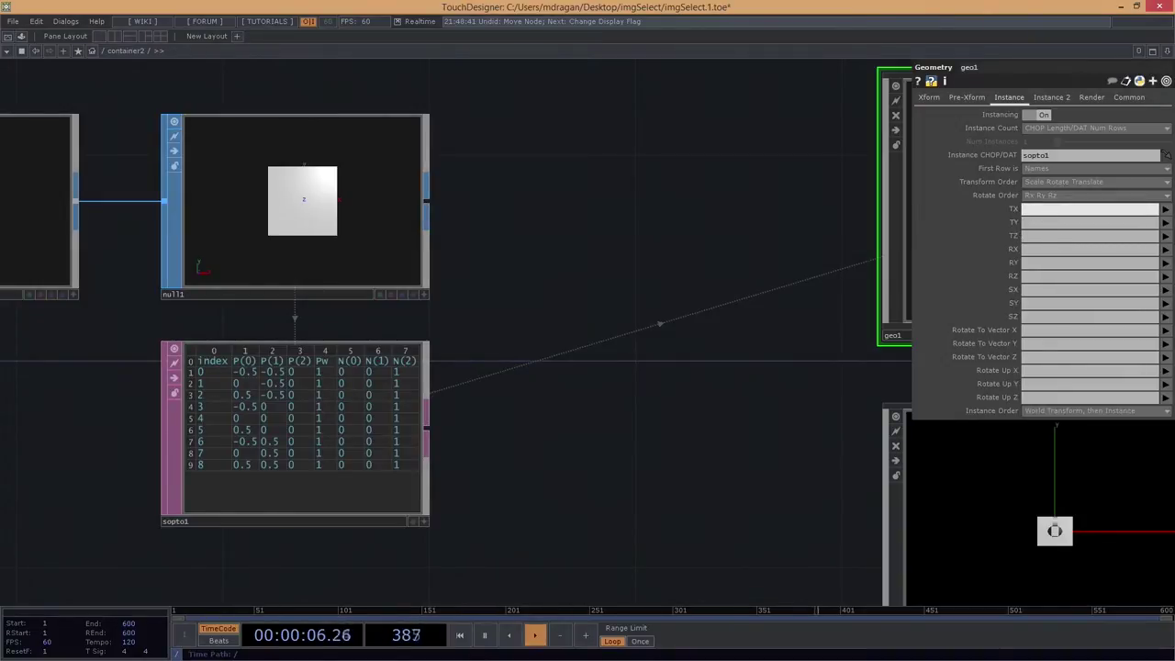
pyautogui.click(1165, 210)
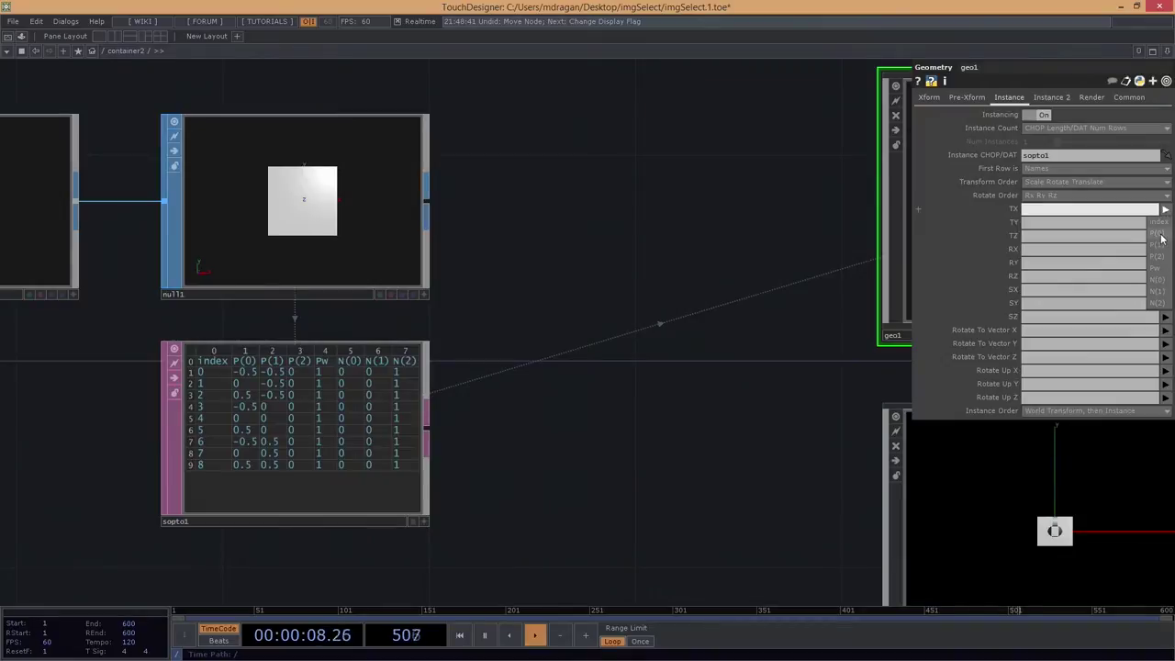
pyautogui.click(1162, 233)
pyautogui.click(1164, 223)
pyautogui.click(1160, 260)
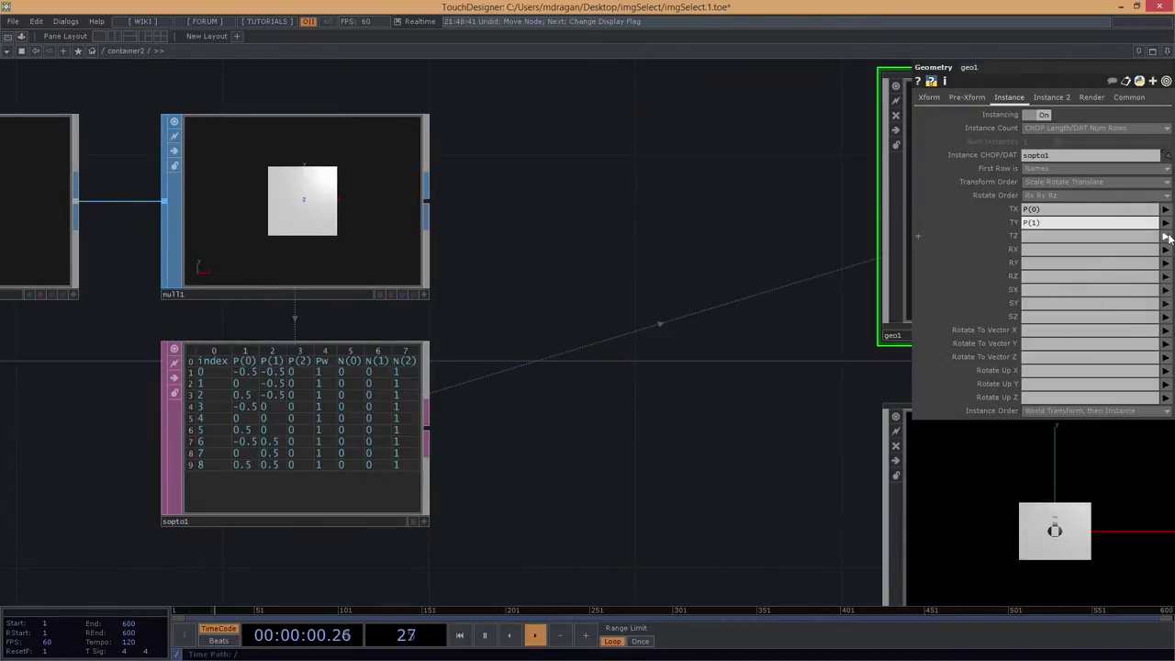